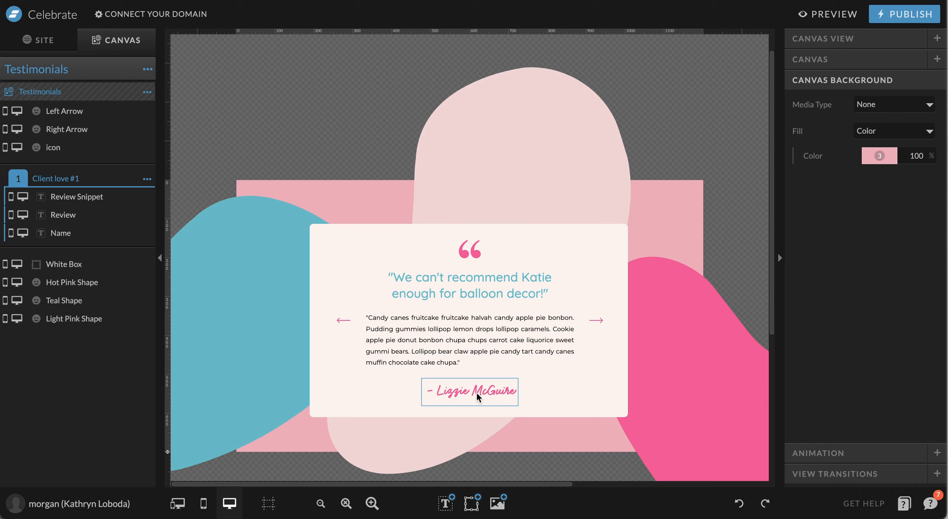
Inspect Client love #1's review paragraph and its left and right arrow icons
click(490, 337)
click(468, 350)
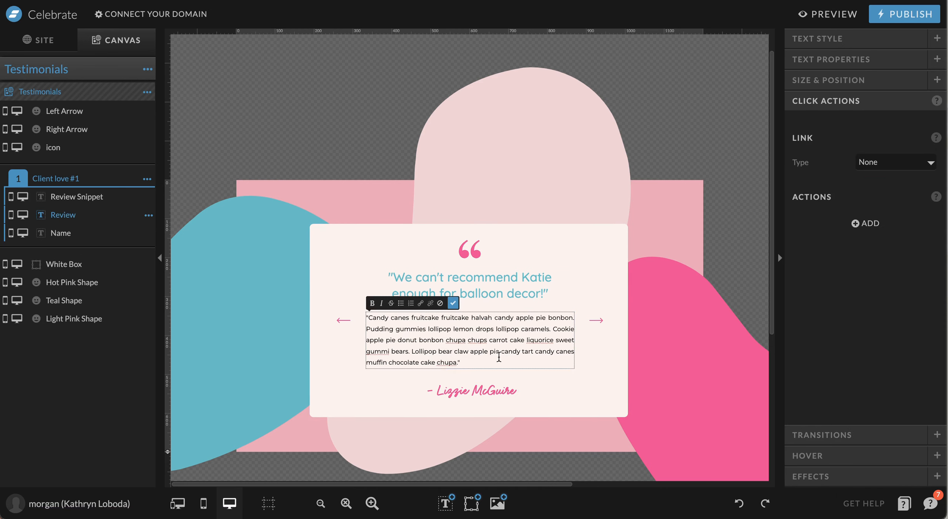
key(ctrl+a)
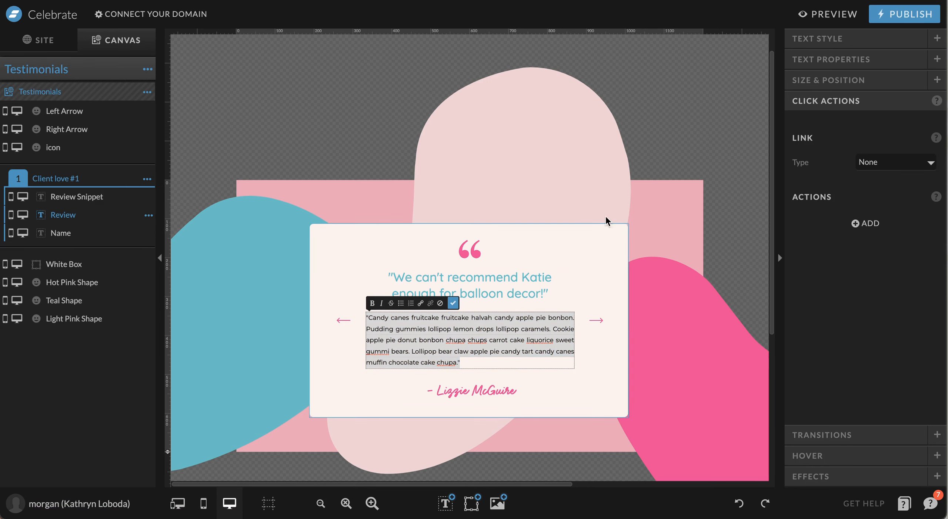
click(586, 291)
click(599, 324)
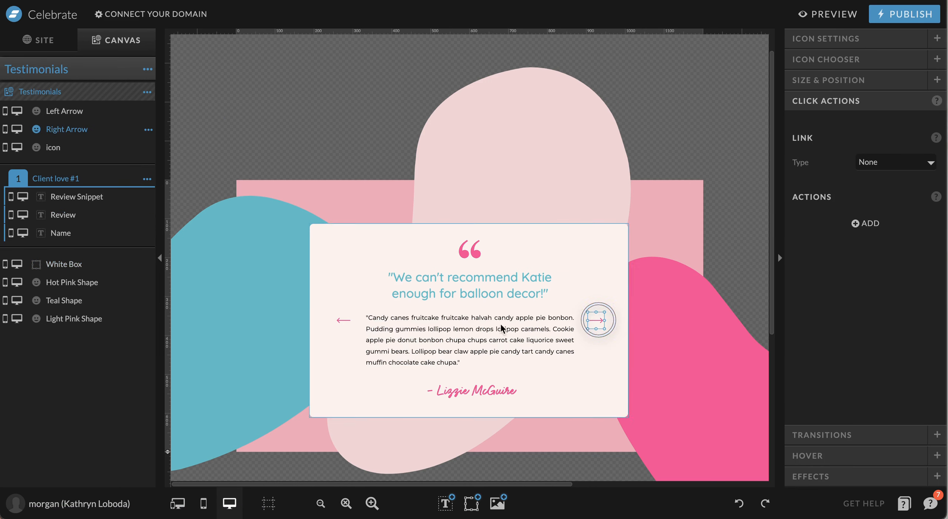
click(344, 320)
click(599, 321)
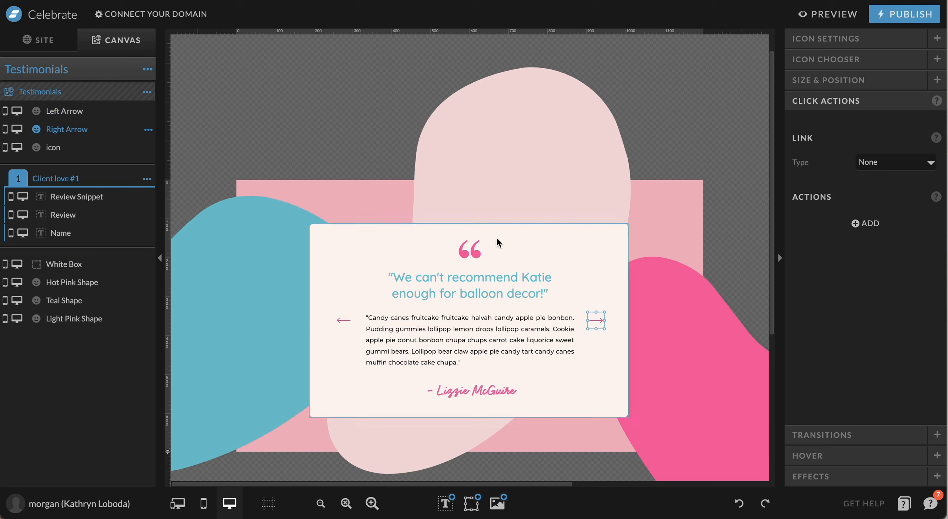
Duplicate the Client love #1 view and rename the copy 'Client love #2'
click(147, 181)
click(153, 211)
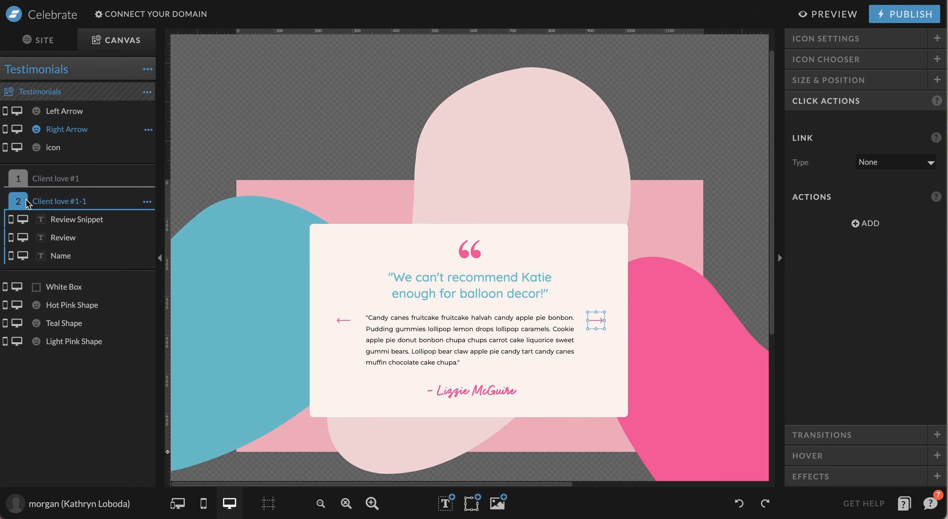
double_click(71, 202)
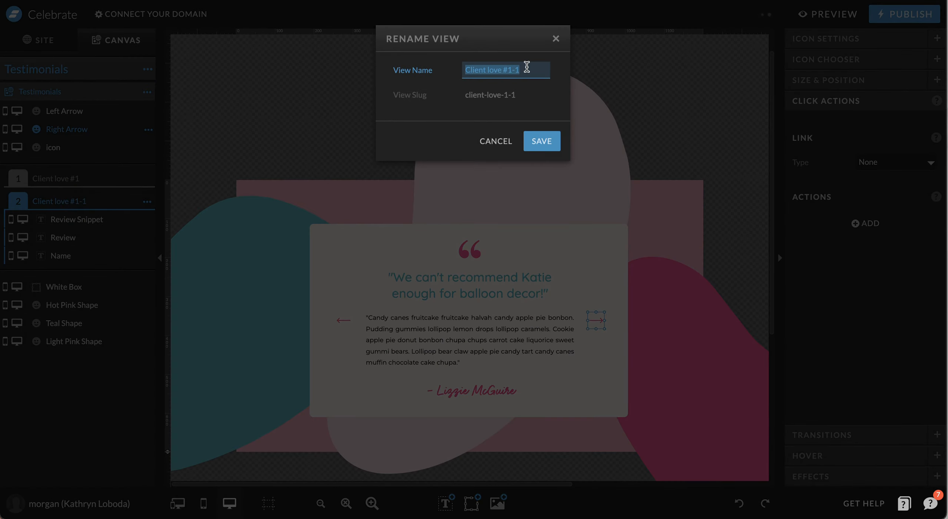
click(529, 68)
text(2)
key(Return)
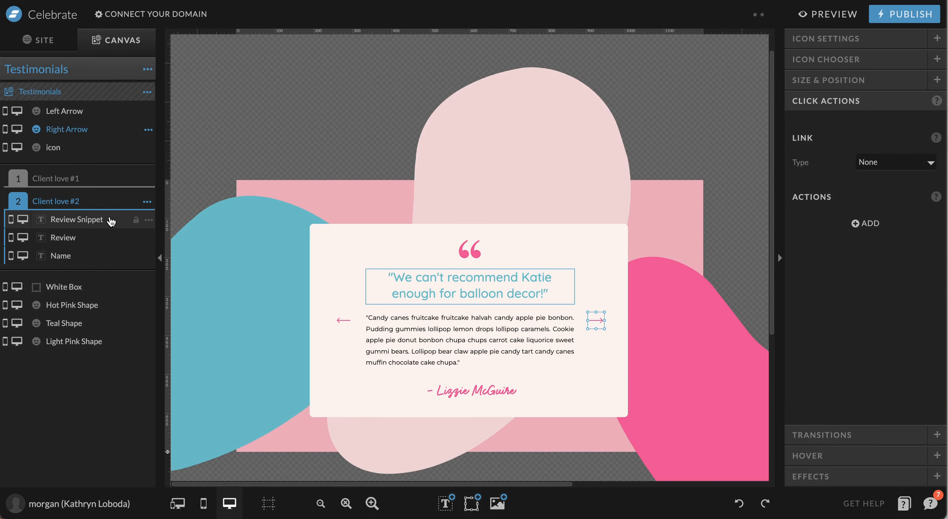
Change the new view's headline to 'This is Testimonial Number 2', then return to Client love #1
click(486, 279)
click(454, 339)
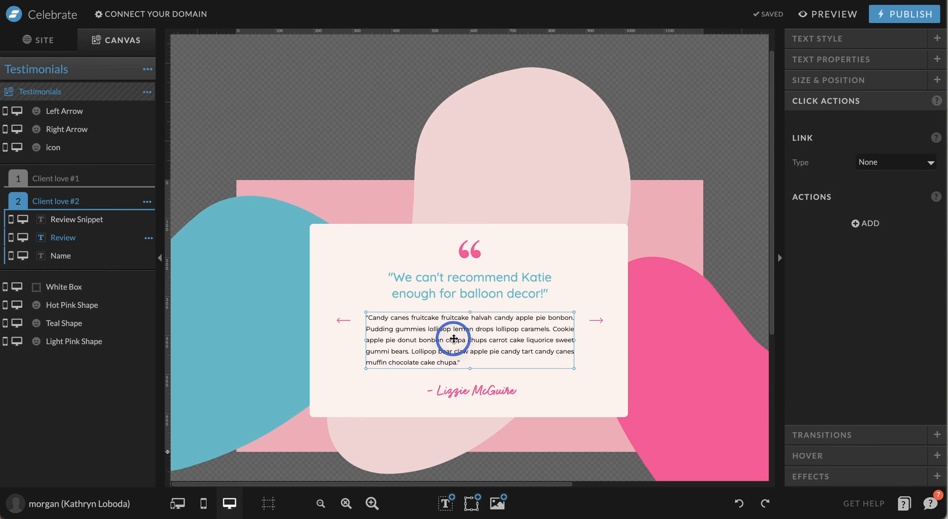
double_click(482, 292)
text(This is Testimonial Number 2)
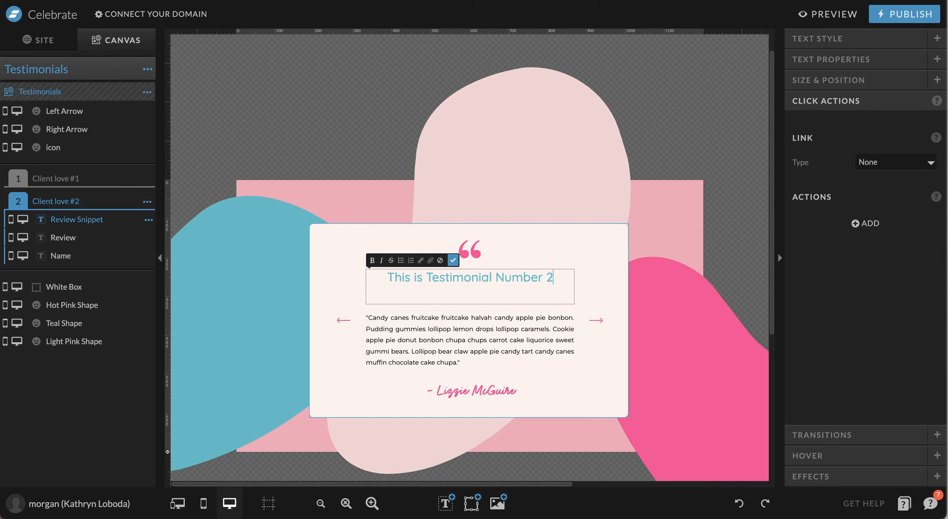
key(Escape)
click(81, 178)
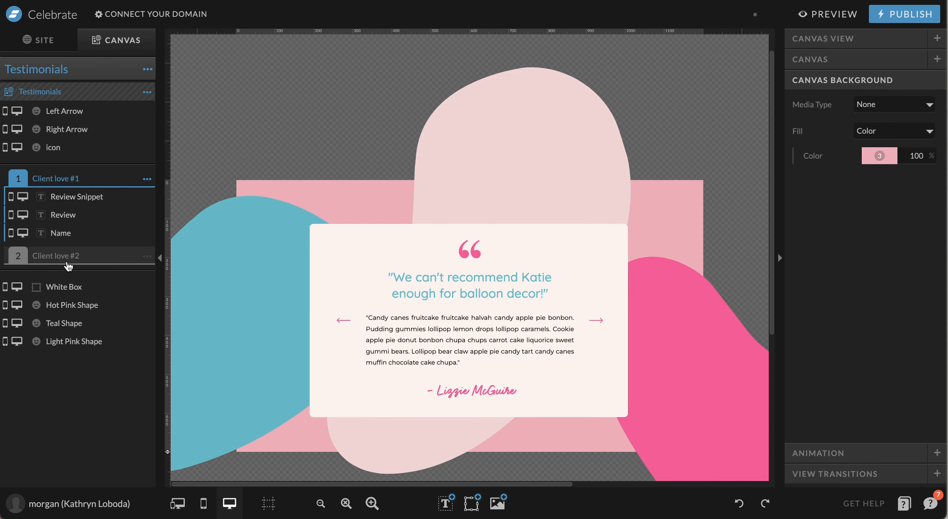
Compare the Client love #1 and Client love #2 views
click(68, 259)
click(69, 180)
click(81, 262)
click(79, 178)
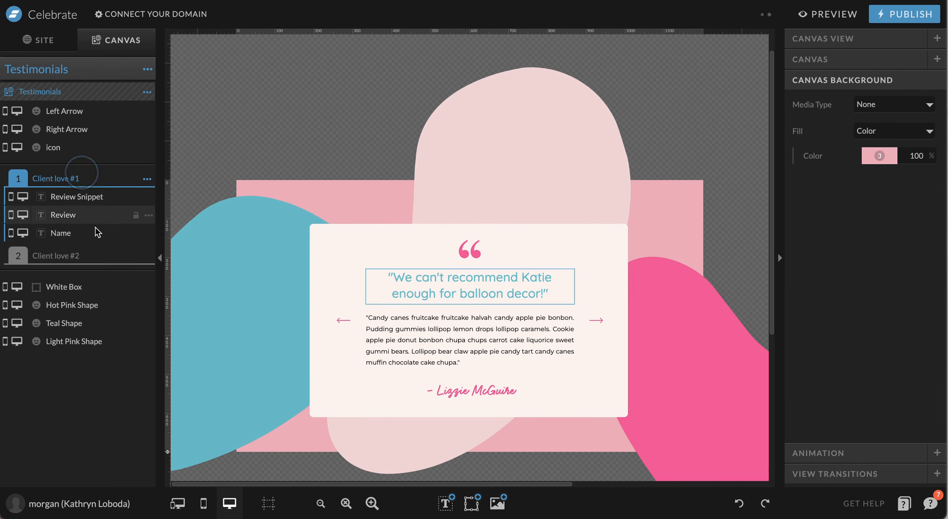
Link the right arrow to This Canvas's Next view, with Scroll to Canvas off
click(600, 322)
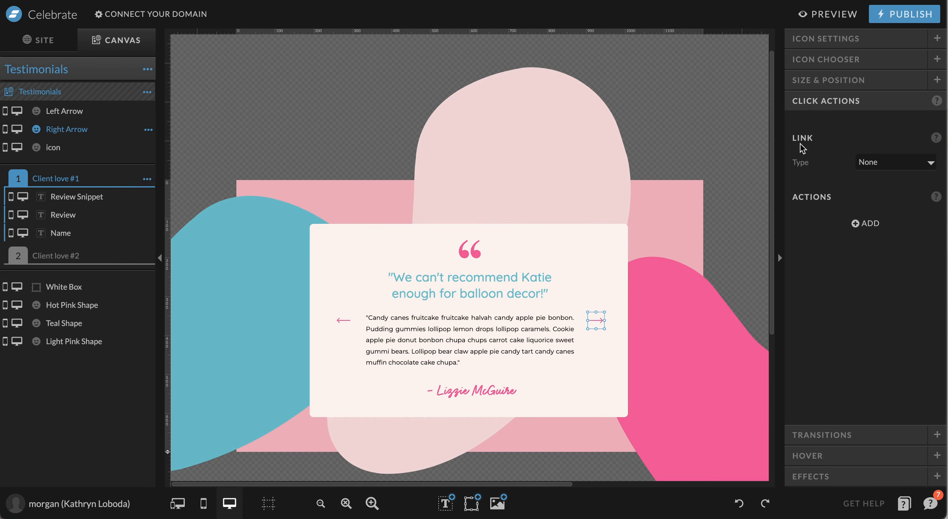
click(883, 168)
click(820, 190)
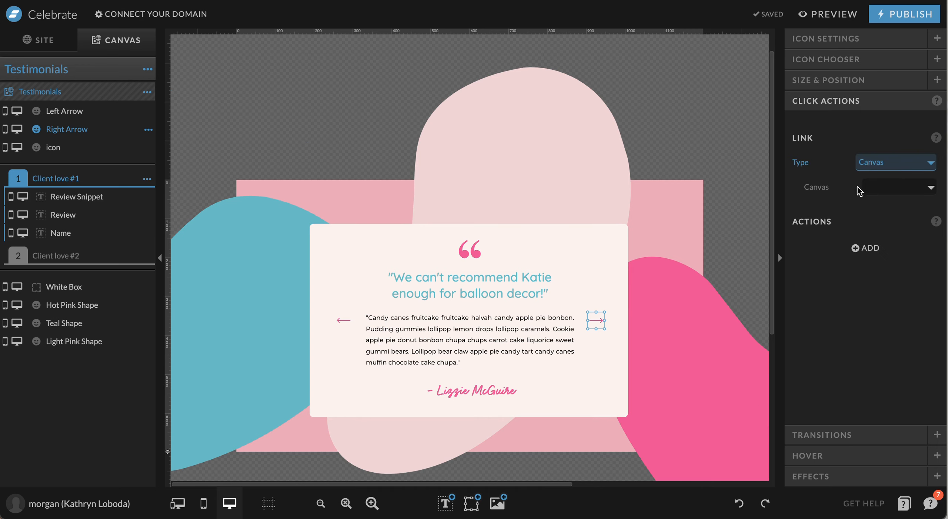
click(875, 191)
click(886, 203)
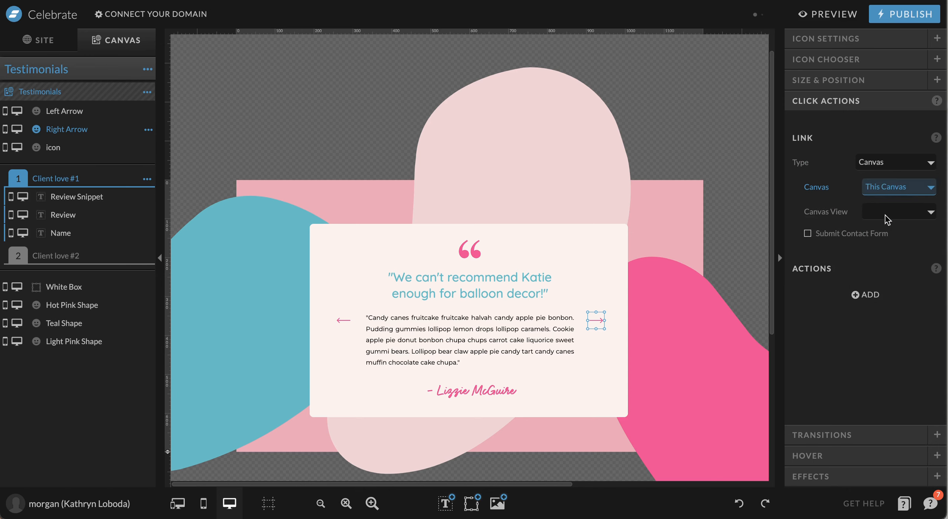
click(888, 220)
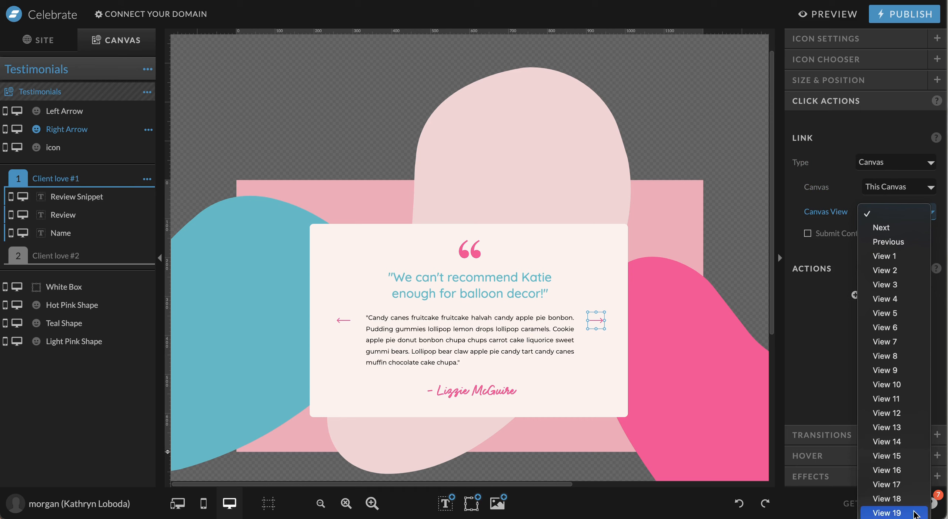
click(900, 228)
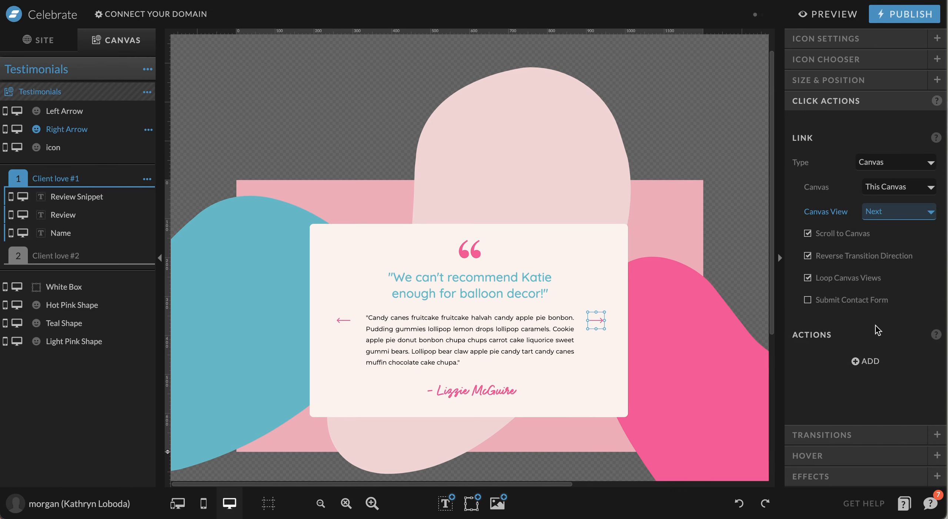
click(843, 237)
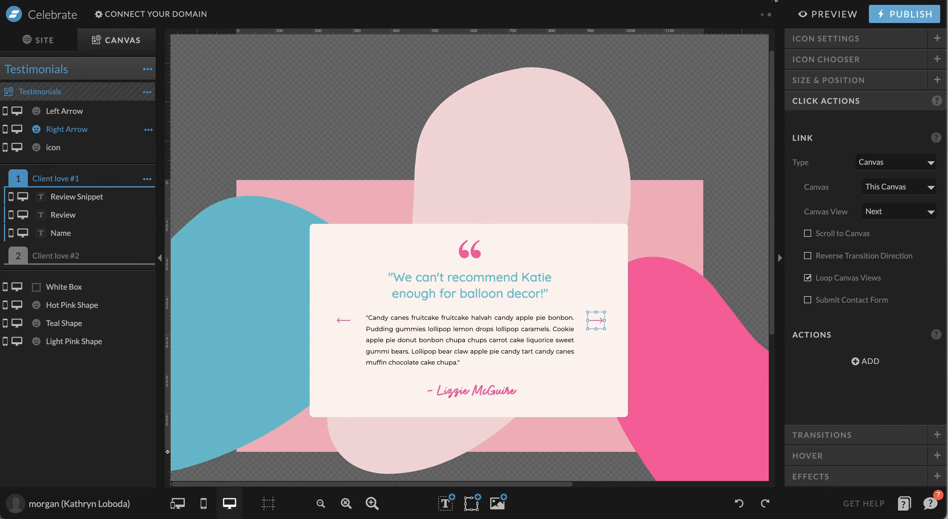
Link the left arrow to This Canvas's Previous view, with Scroll to Canvas and Reverse Transition off
click(348, 319)
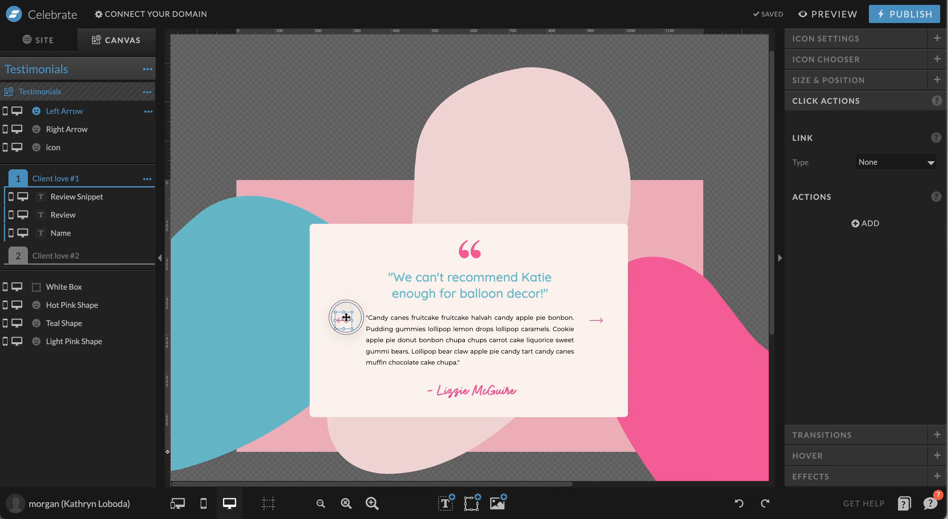
click(903, 166)
click(903, 192)
click(903, 188)
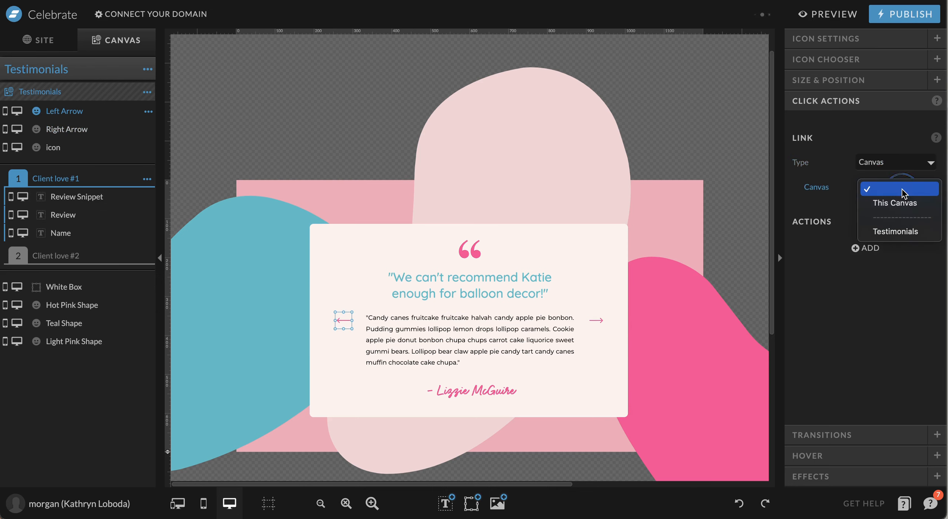
click(904, 203)
click(898, 213)
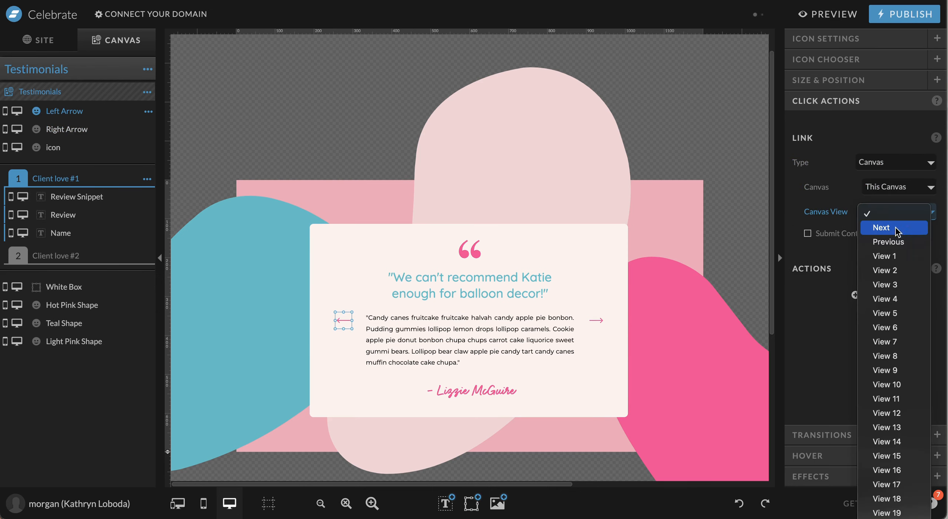
click(898, 243)
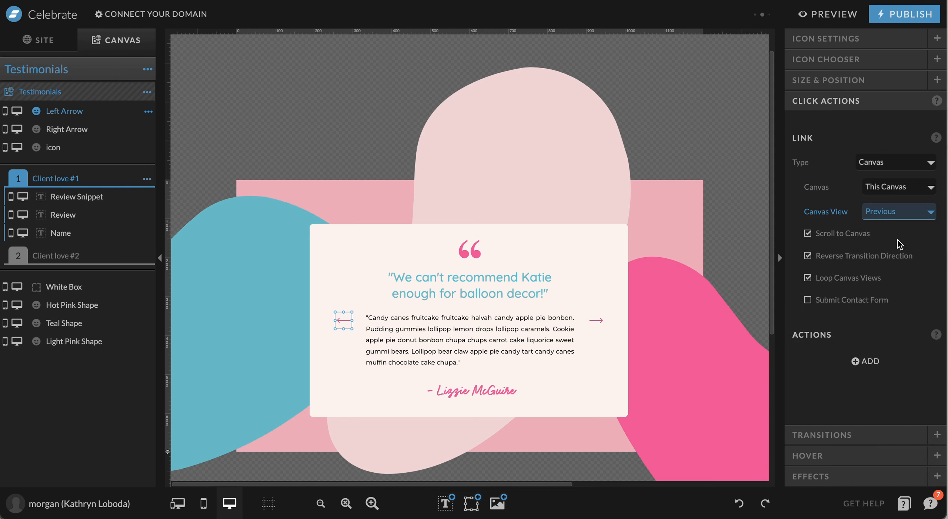
click(854, 234)
click(855, 256)
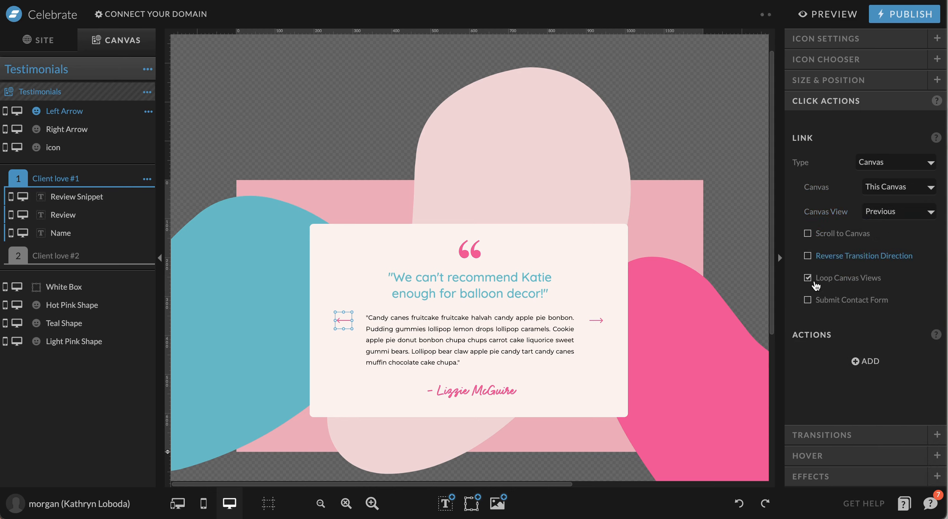
click(667, 211)
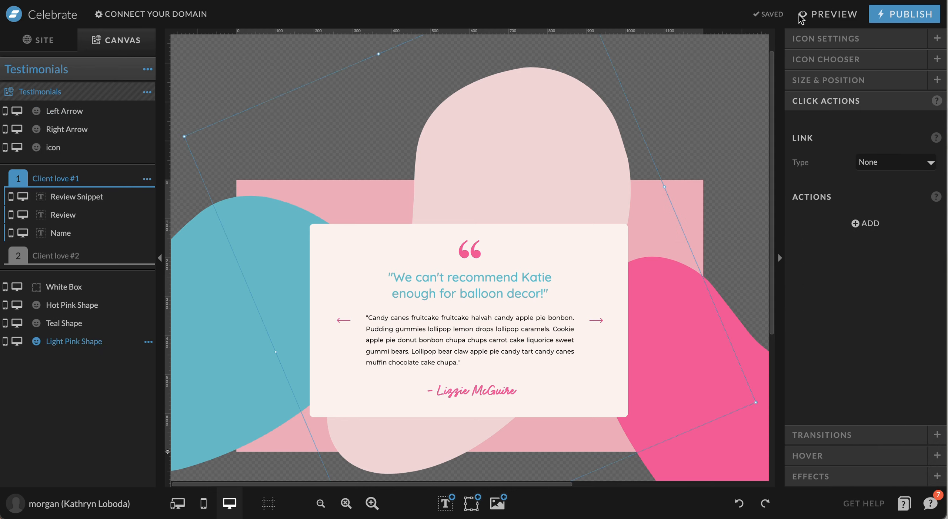
click(823, 16)
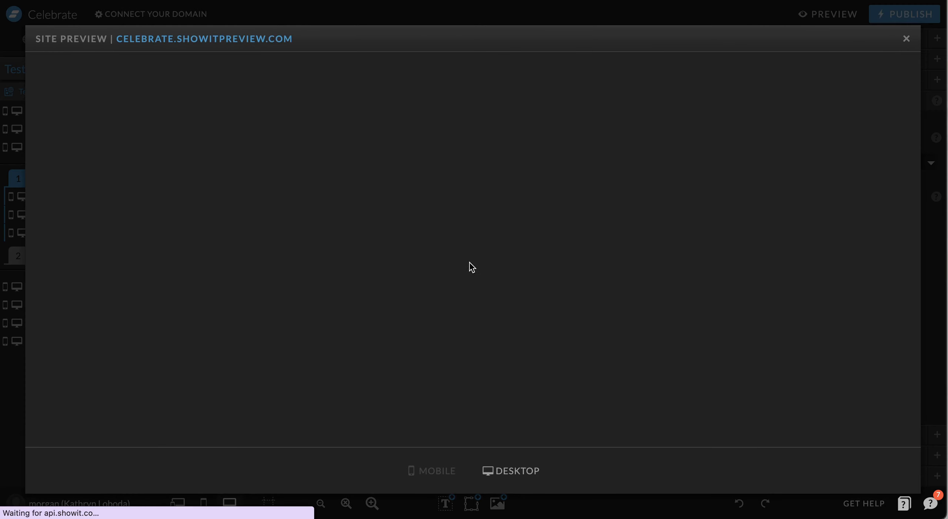
scroll(728, 221, down, 5)
scroll(726, 219, down, 15)
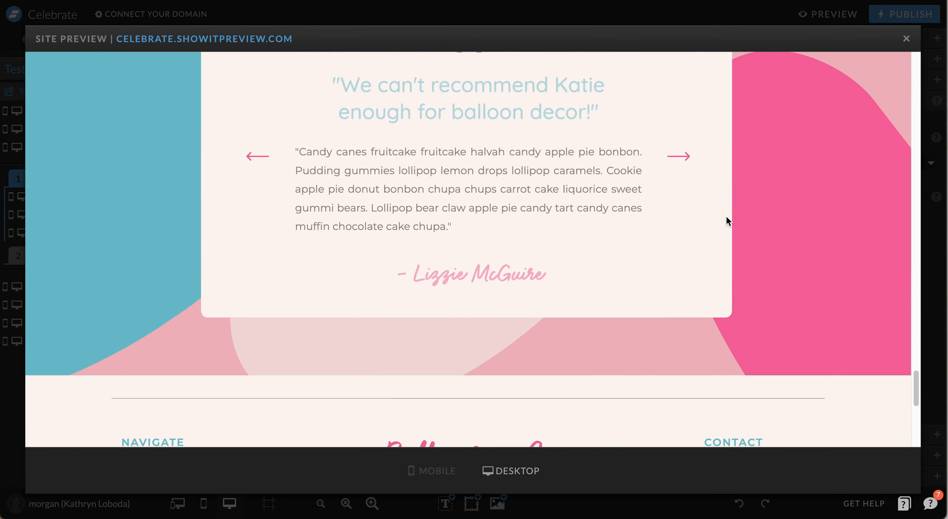
scroll(727, 220, up, 1)
click(680, 206)
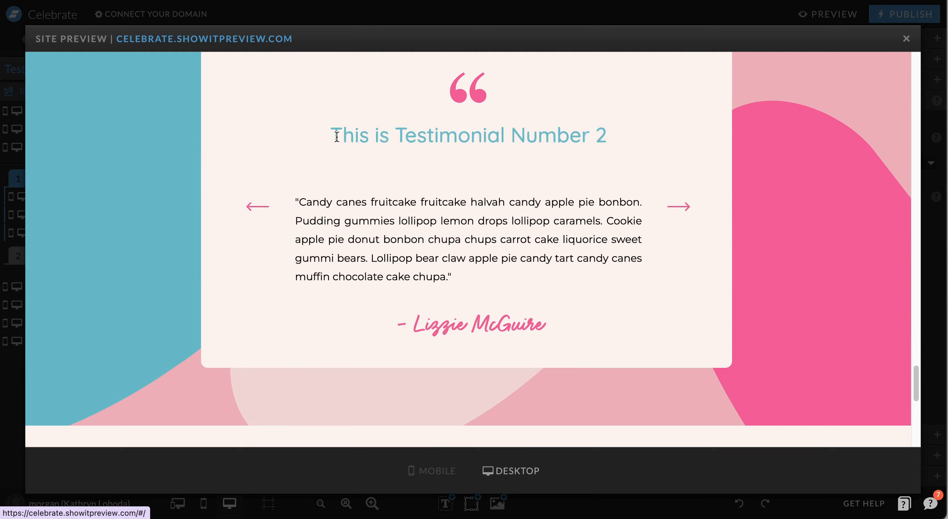
click(678, 206)
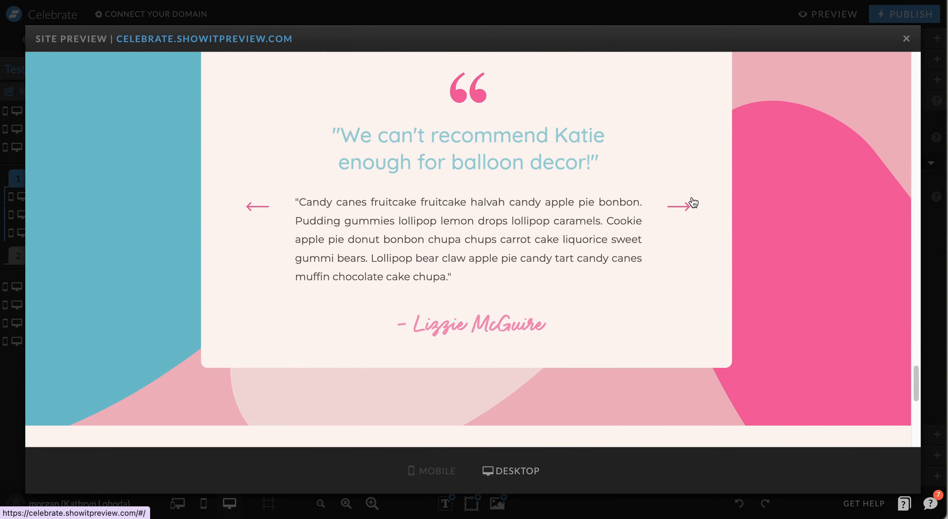
click(679, 207)
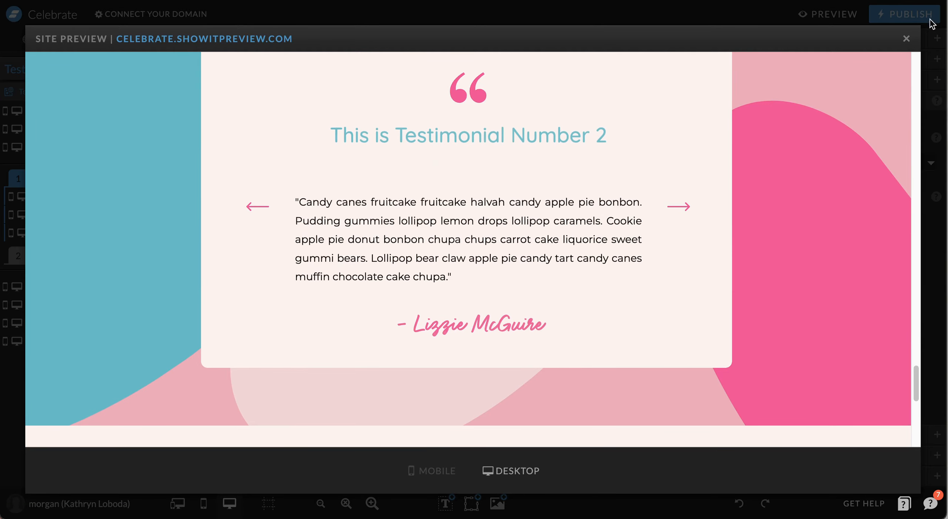
click(907, 40)
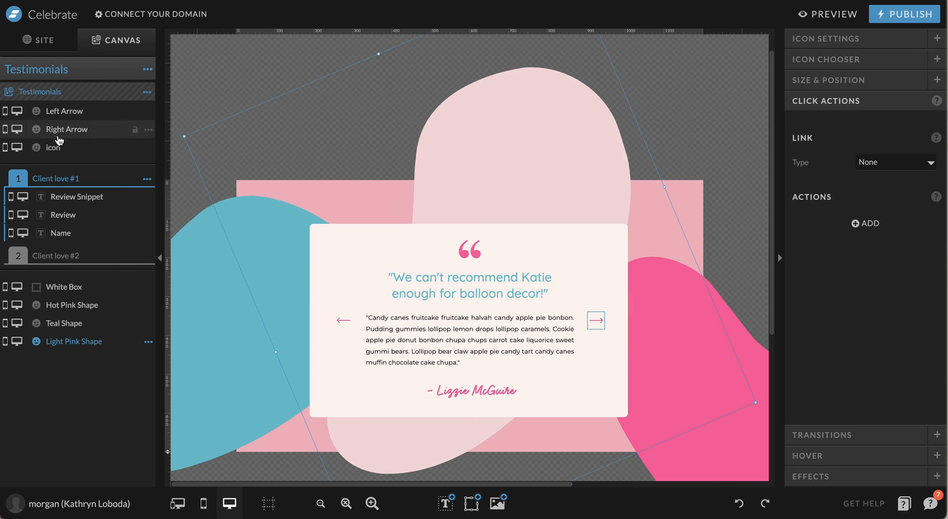
Collapse Client love #1's layers and check the right and left arrow links
click(52, 180)
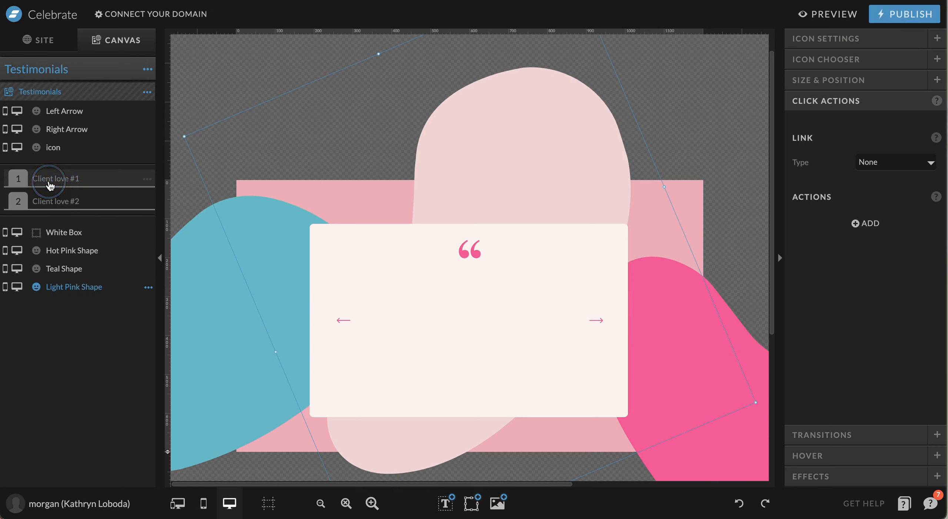
click(600, 321)
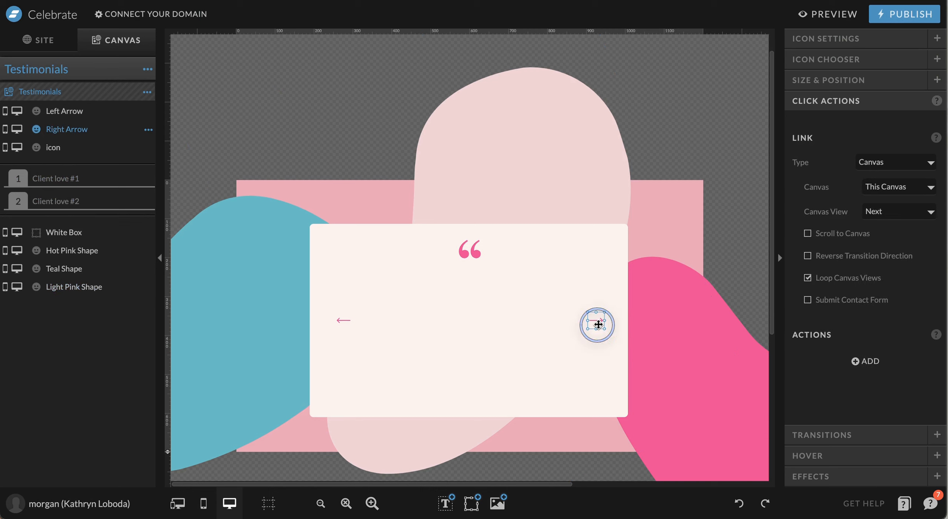
click(344, 320)
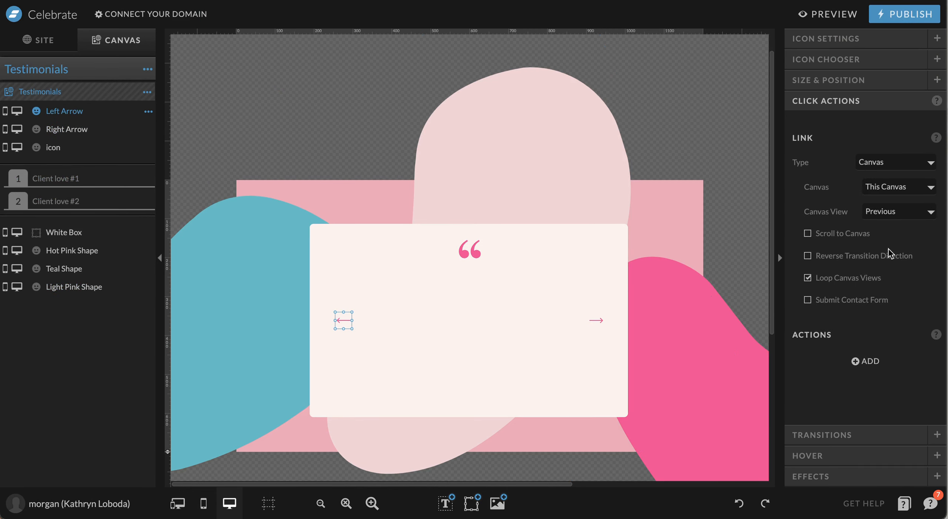
Preview both testimonial views, then delete the Client love #2 view
click(56, 210)
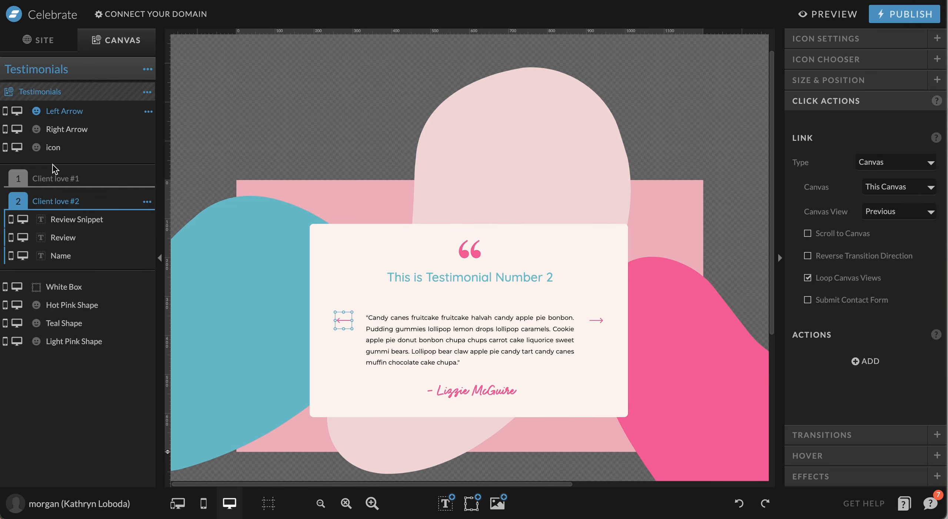
click(52, 180)
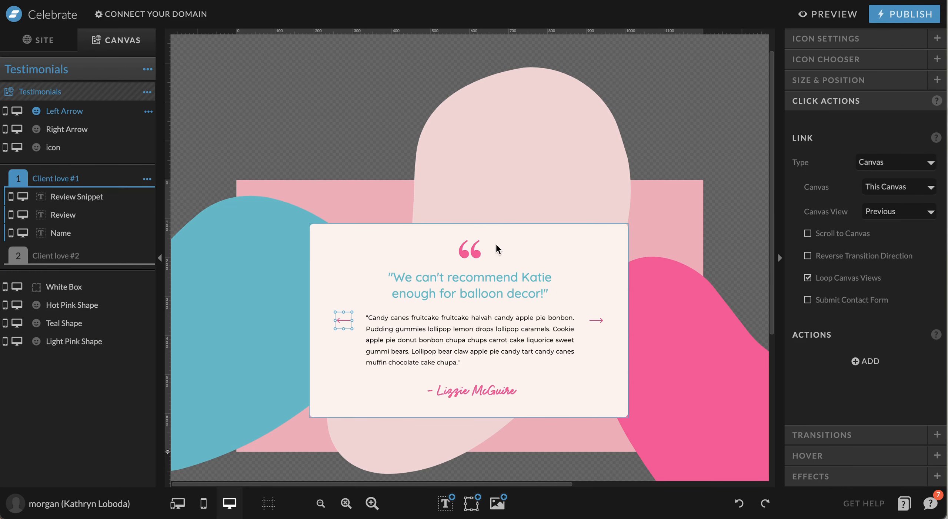
click(147, 255)
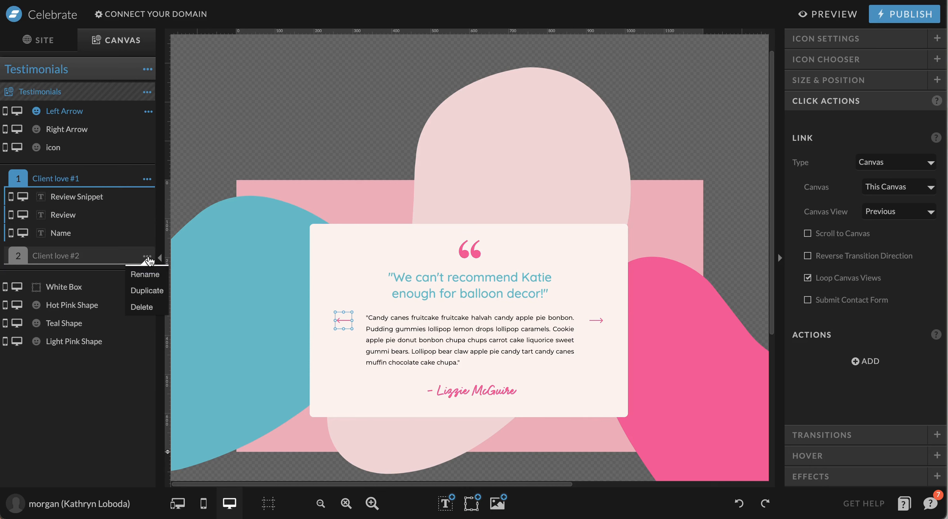
click(155, 308)
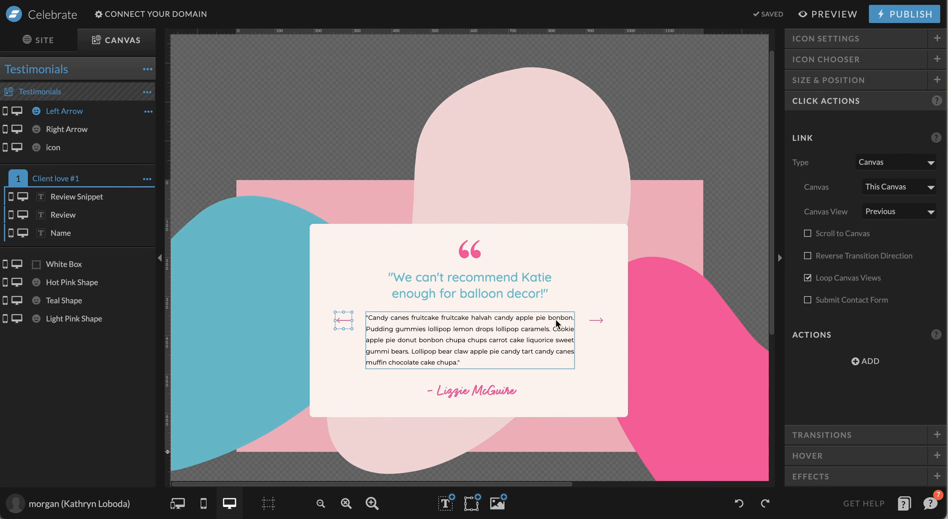
Go to the Contact page from the site's pages list and list its canvas views and elements
click(39, 42)
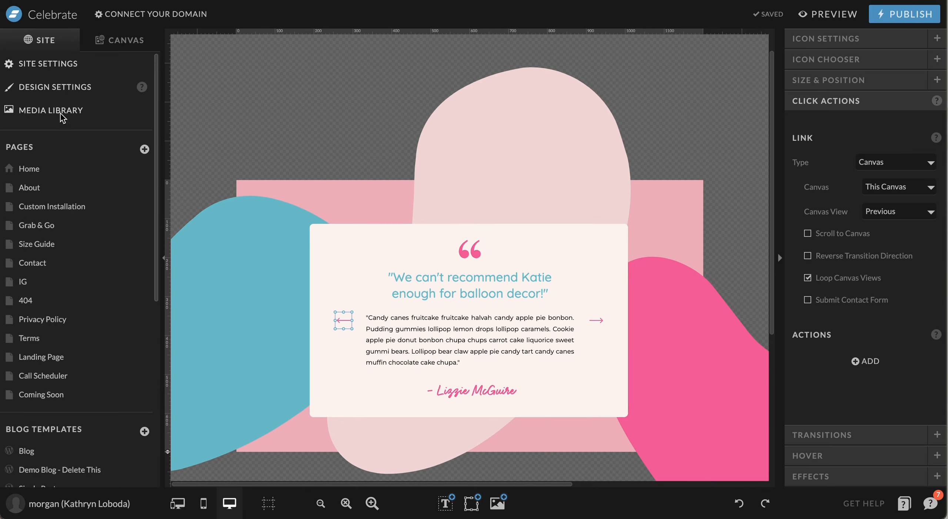
scroll(65, 263, down, 1)
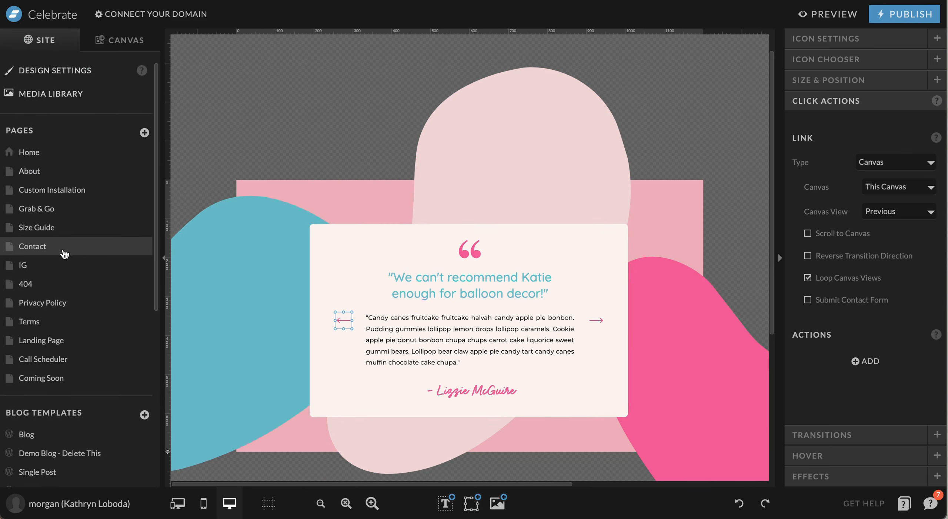
click(63, 252)
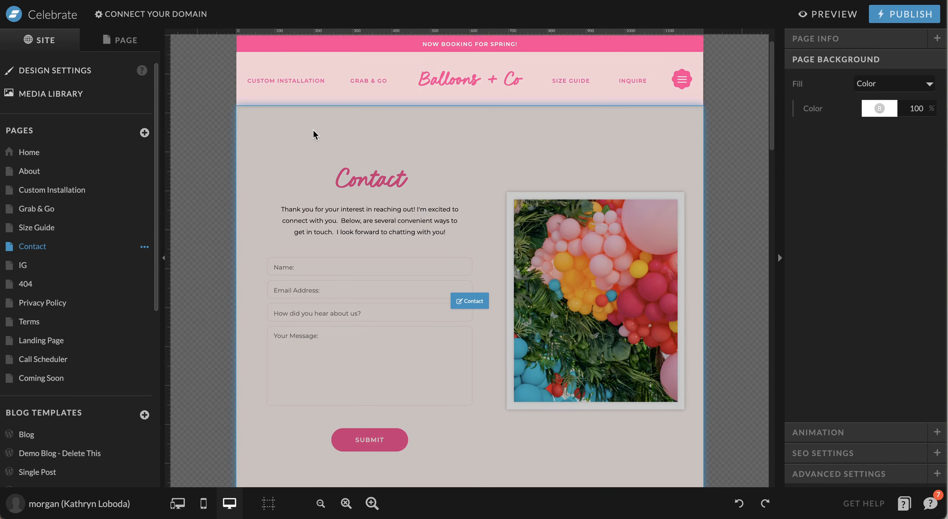
click(310, 148)
click(108, 38)
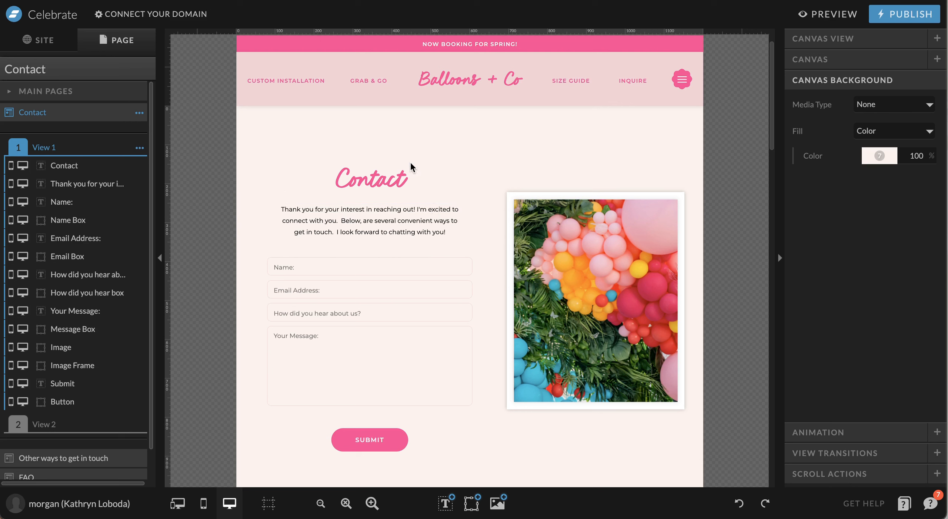
click(374, 266)
click(356, 290)
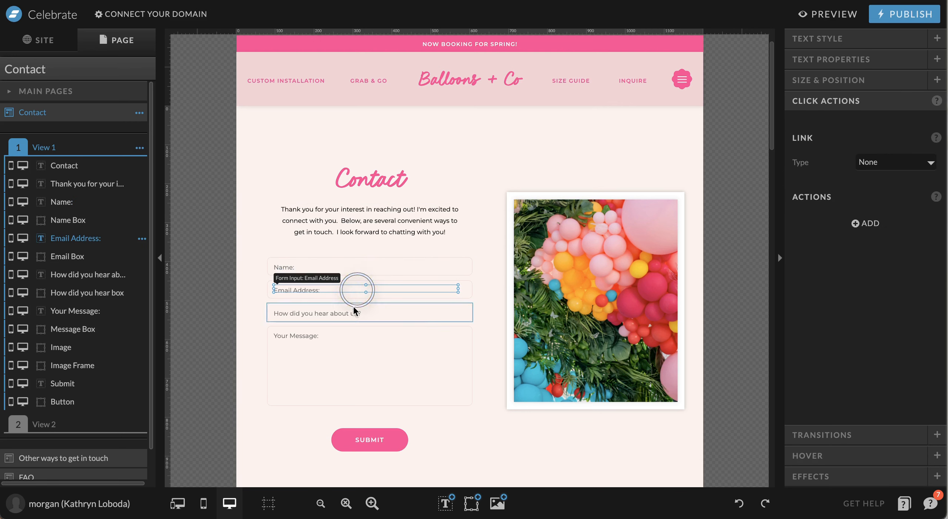
click(352, 312)
click(345, 351)
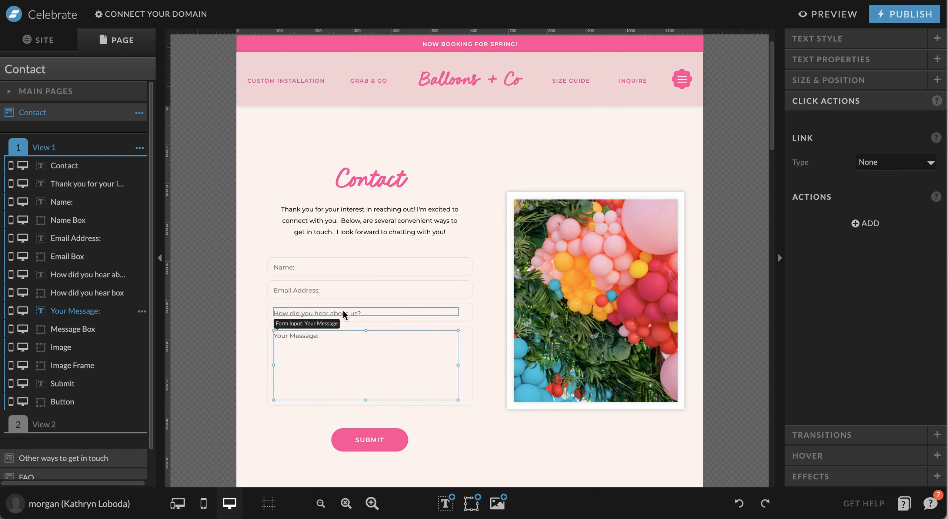
click(376, 441)
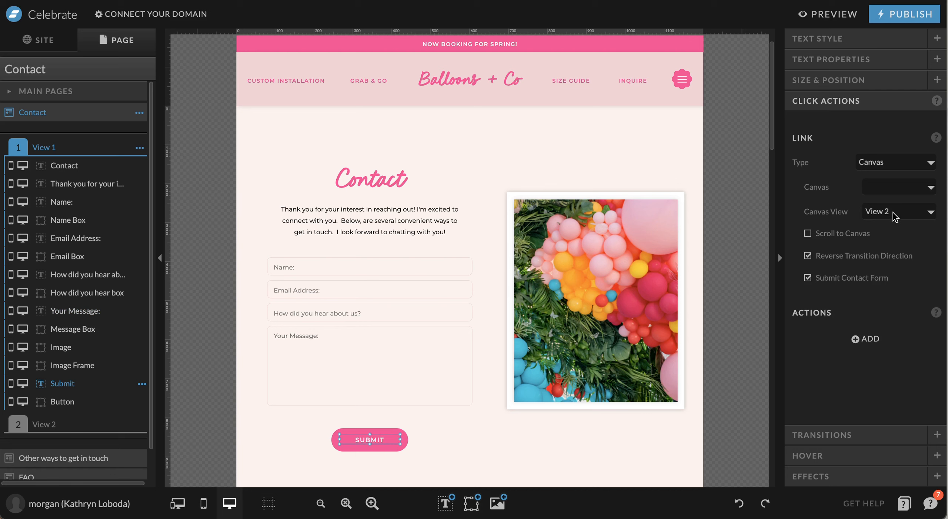
click(41, 425)
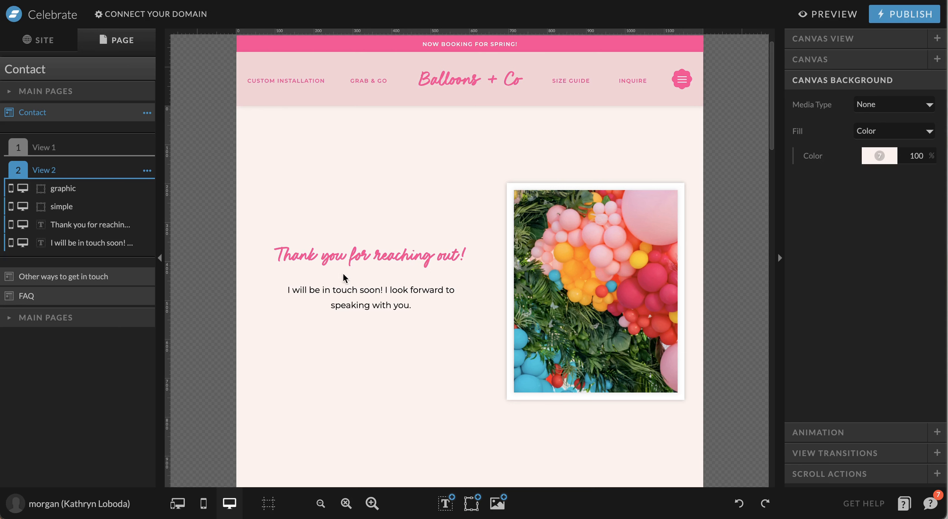
click(54, 148)
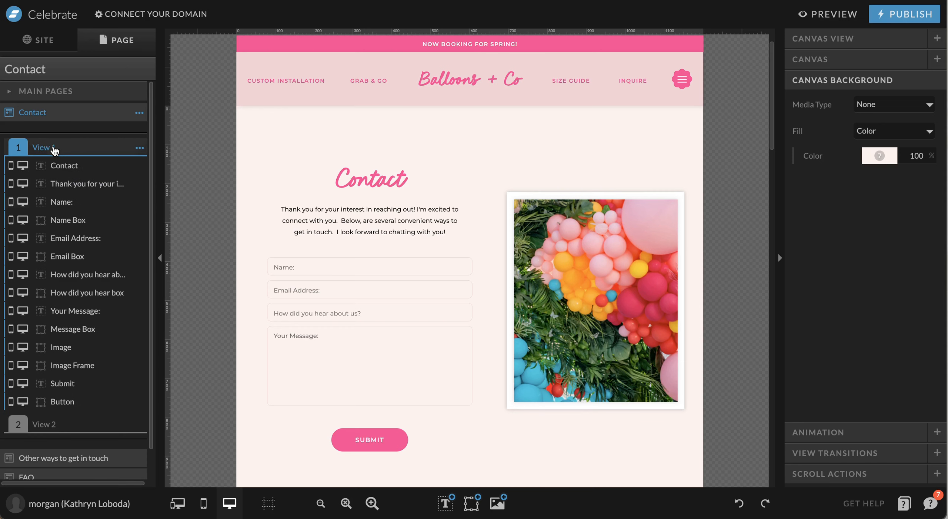
click(328, 266)
click(313, 291)
click(332, 314)
click(324, 338)
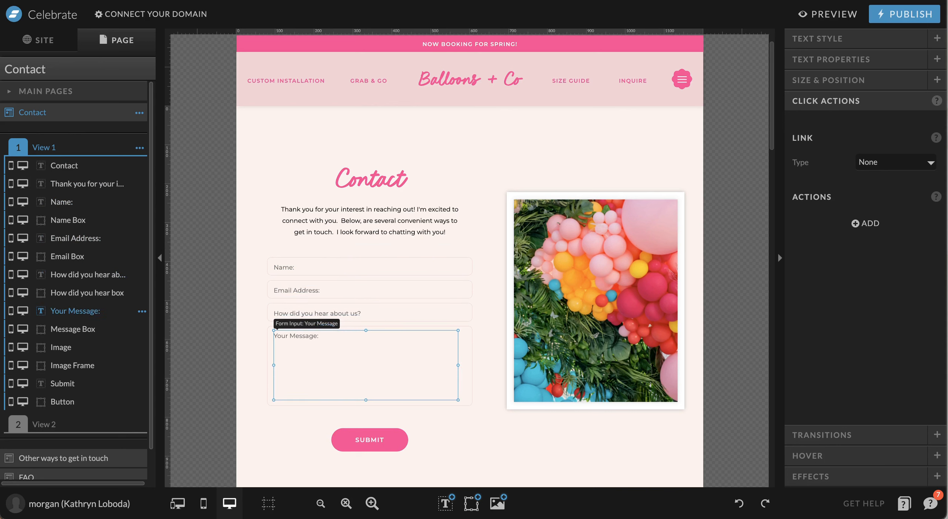
click(844, 63)
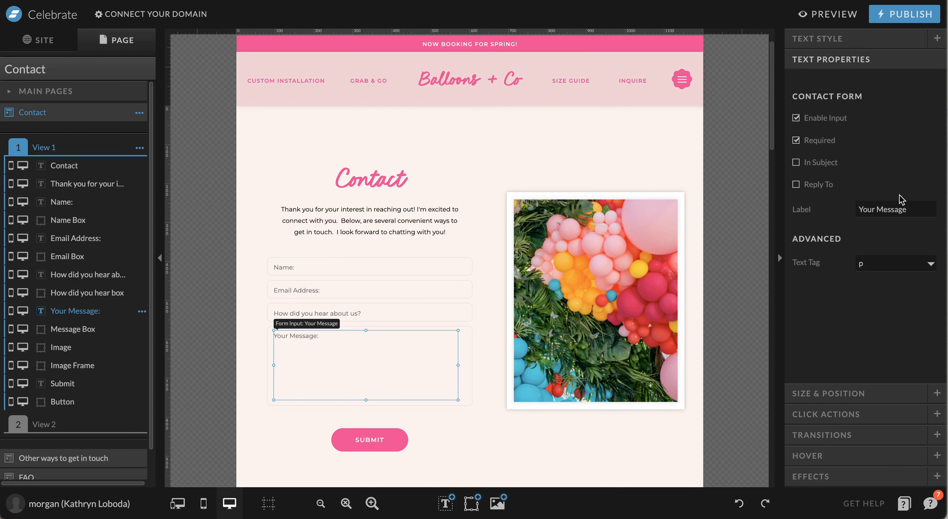
click(923, 205)
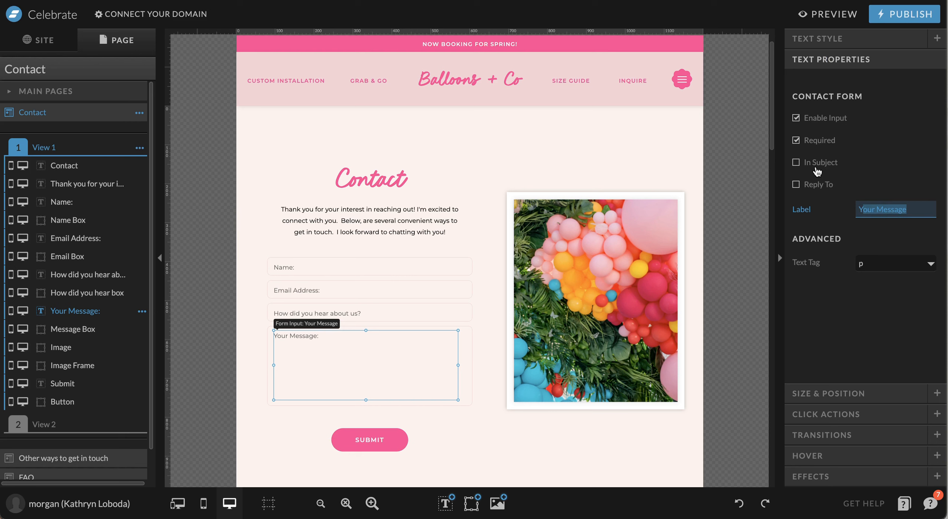
click(377, 313)
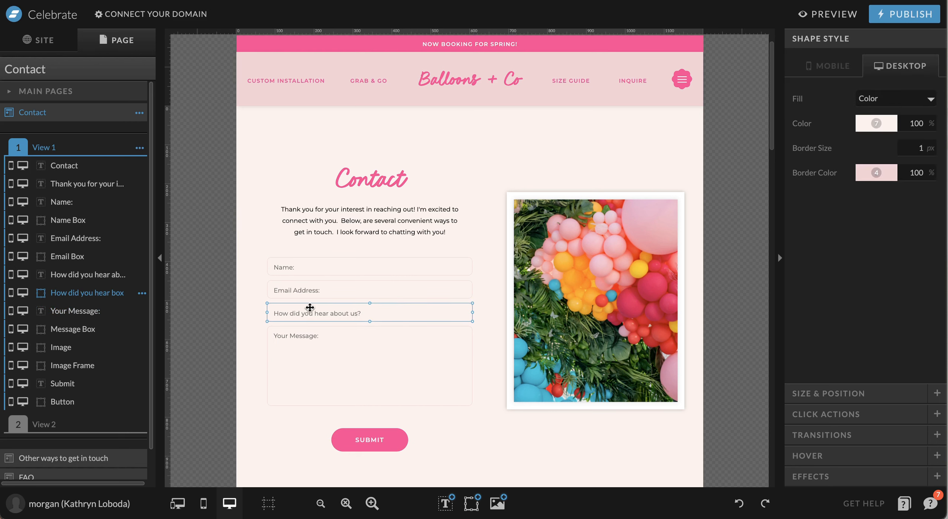
click(338, 312)
double_click(338, 312)
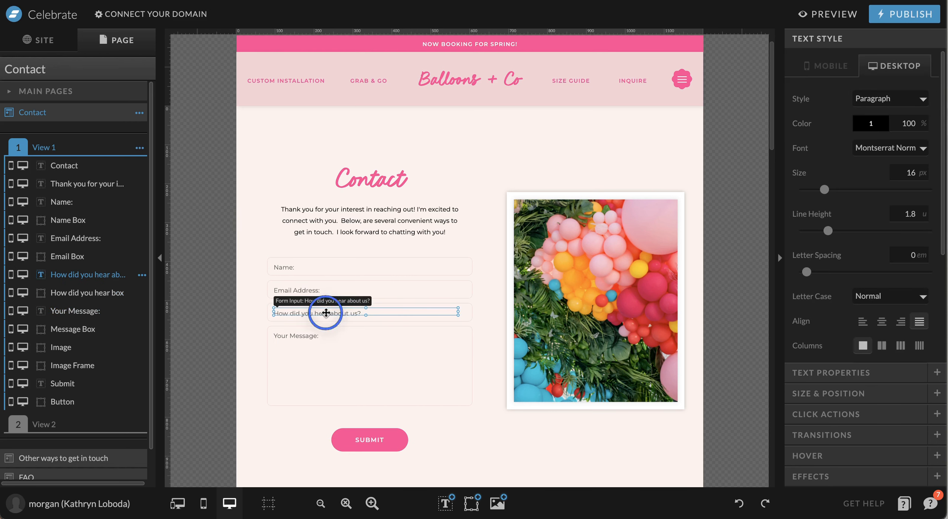
click(394, 311)
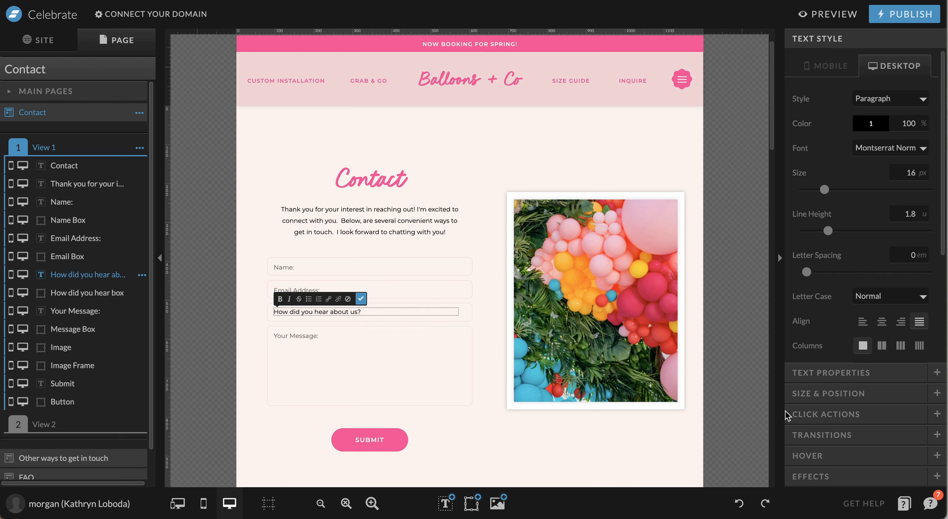
click(869, 371)
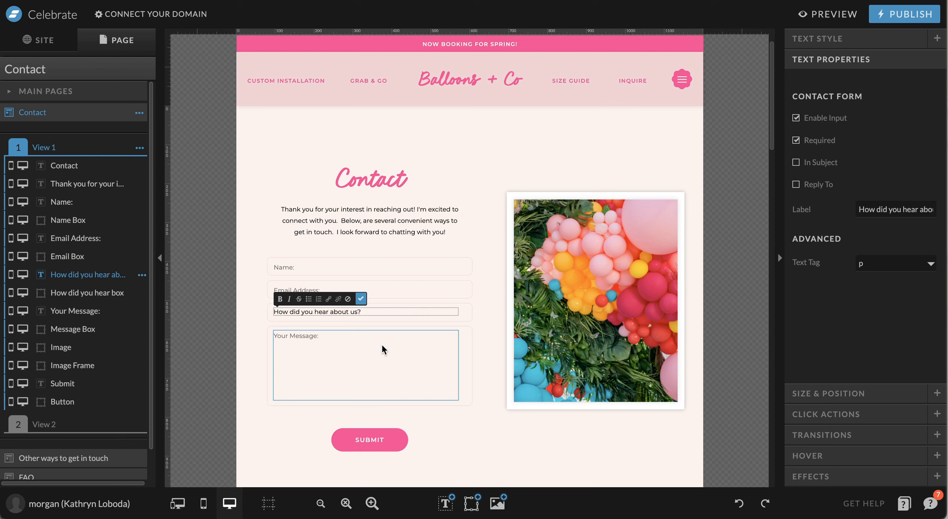
click(369, 438)
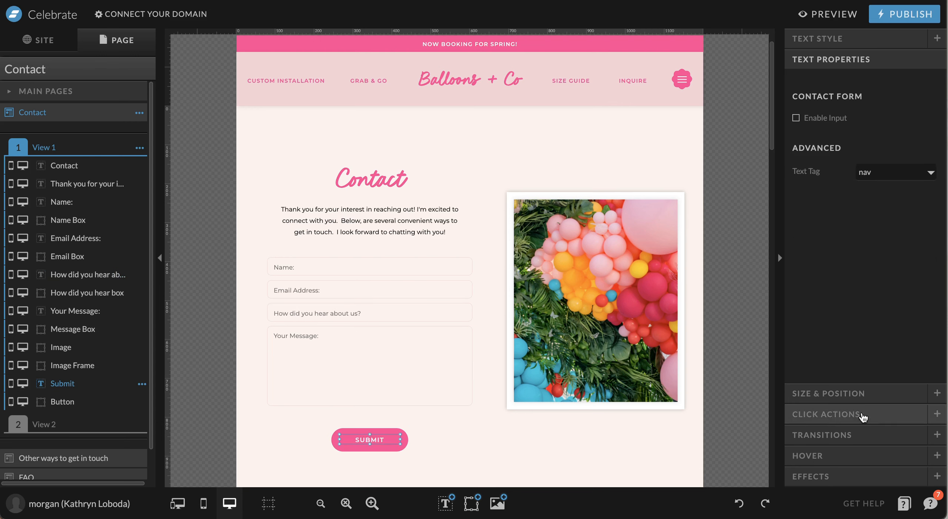
click(849, 414)
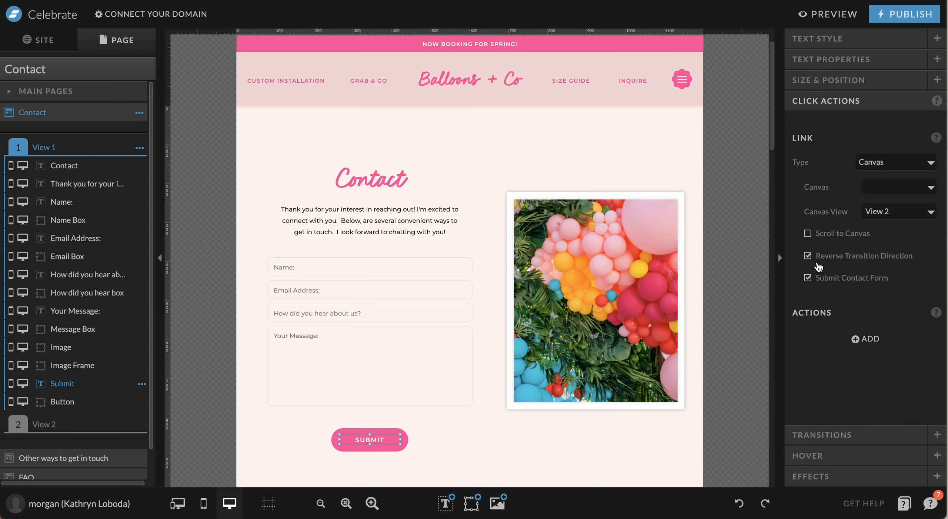
click(808, 278)
scroll(190, 270, down, 2)
click(190, 269)
Open the Home page from the pages list and scroll through its hero canvas
click(44, 39)
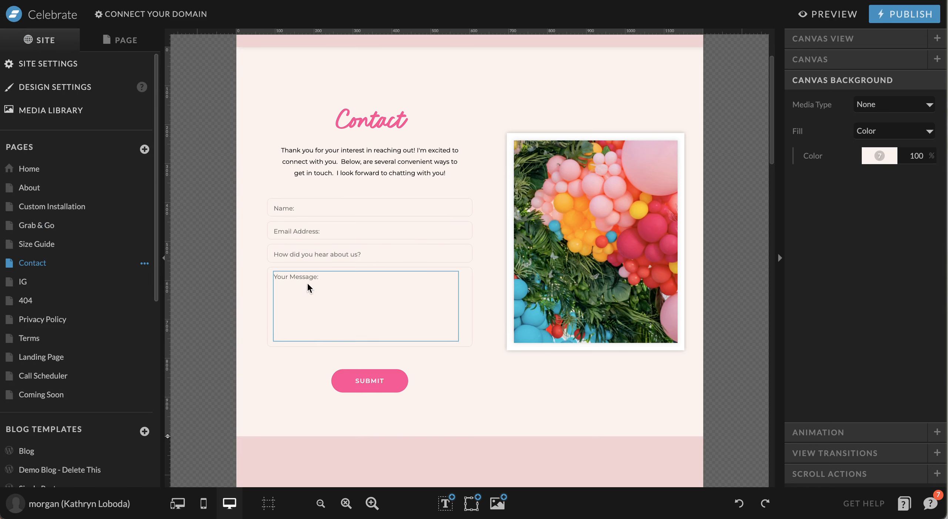
click(93, 281)
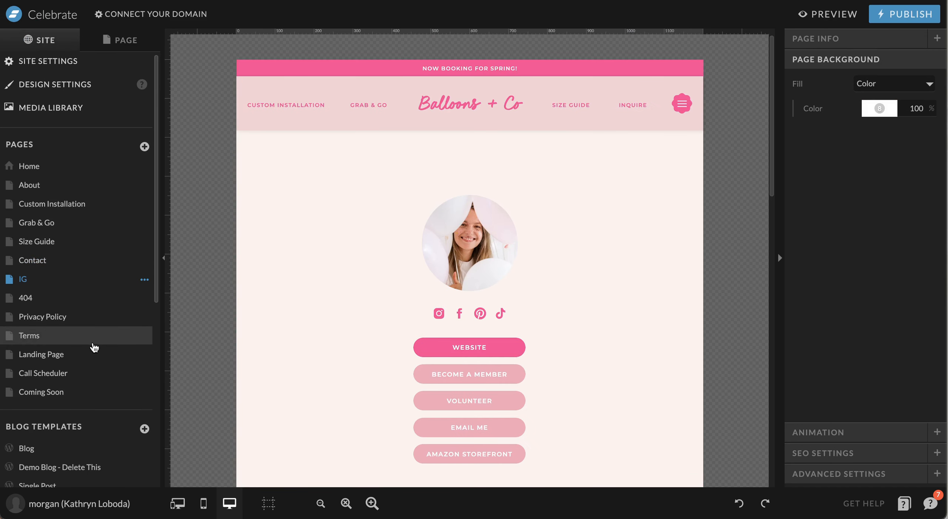
click(64, 165)
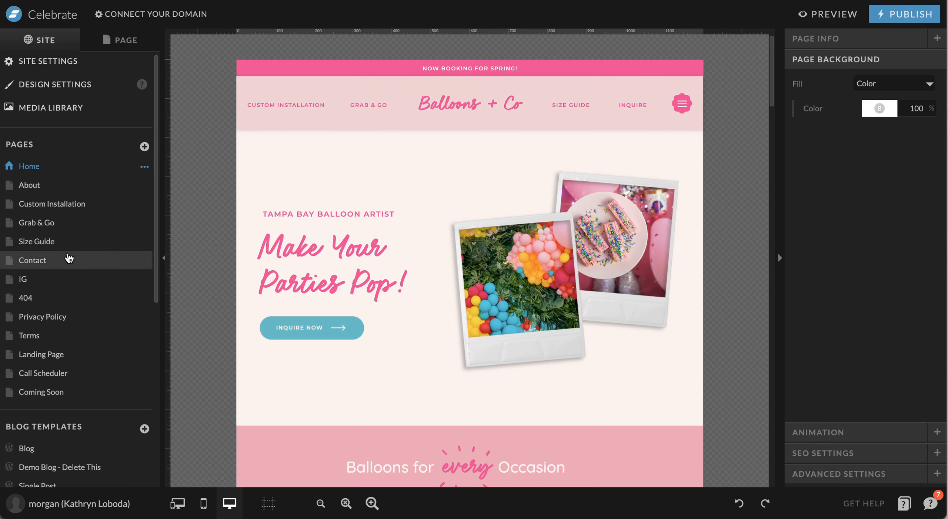
click(423, 236)
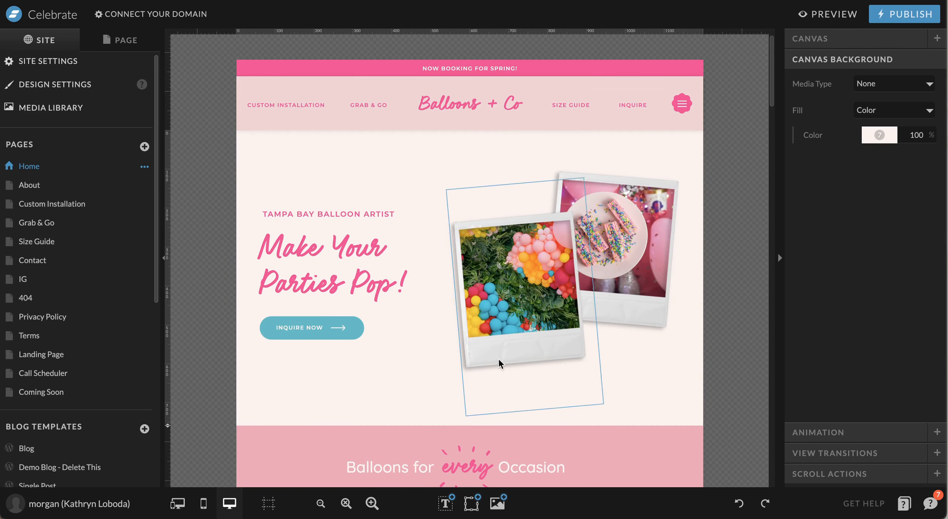
scroll(325, 358, down, 5)
scroll(324, 357, up, 5)
scroll(324, 358, down, 8)
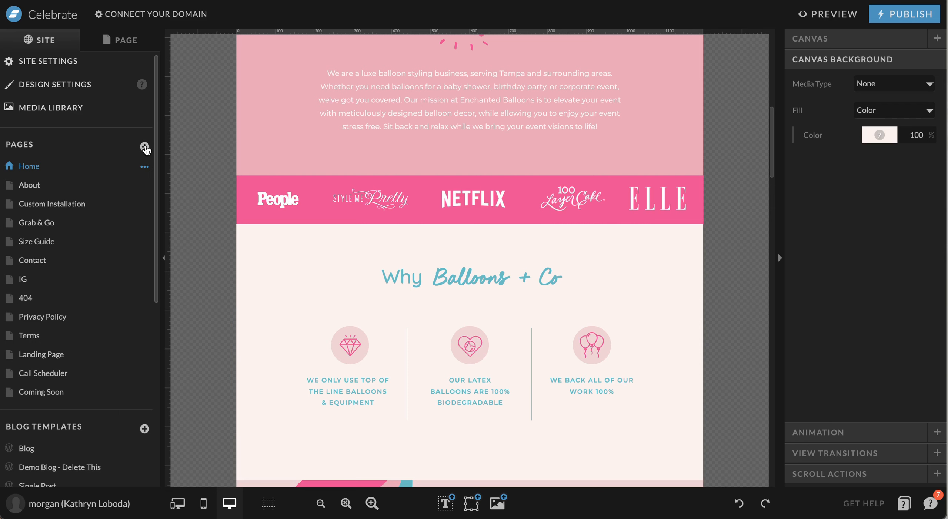
click(145, 147)
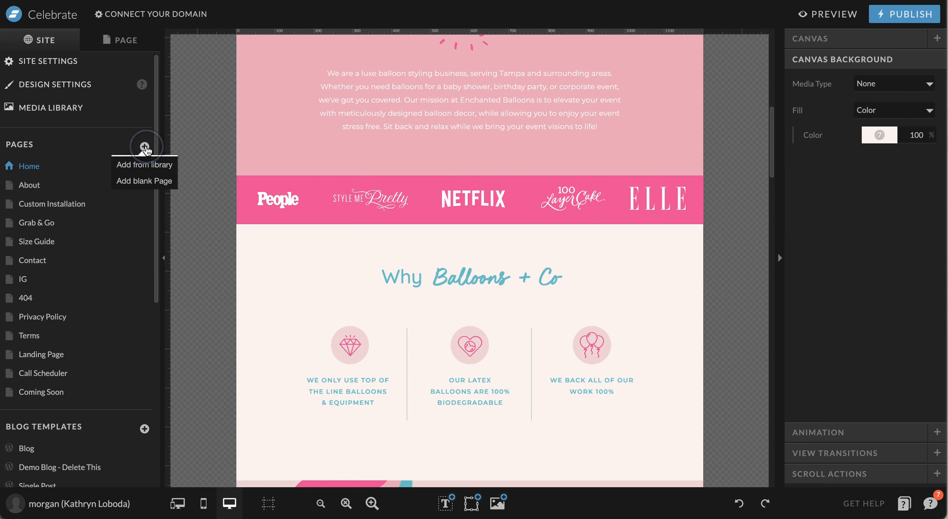
click(145, 184)
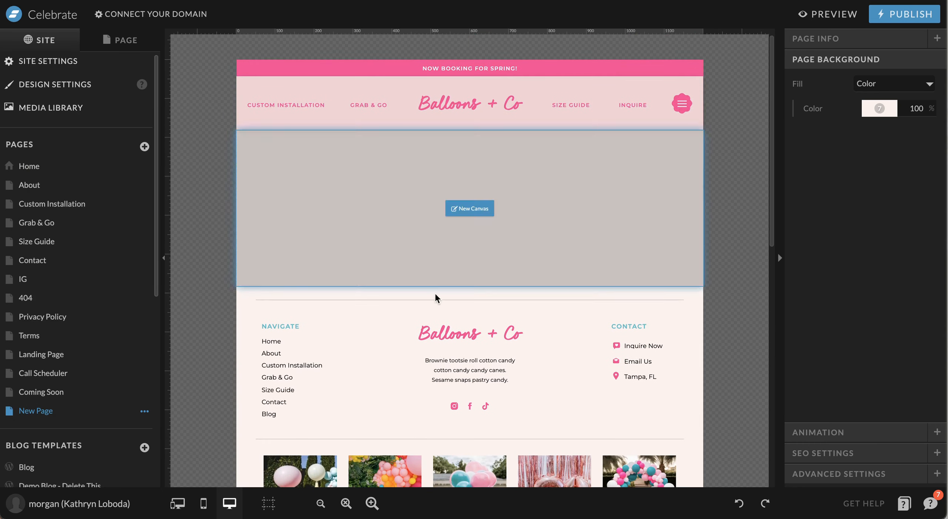
scroll(569, 302, down, 2)
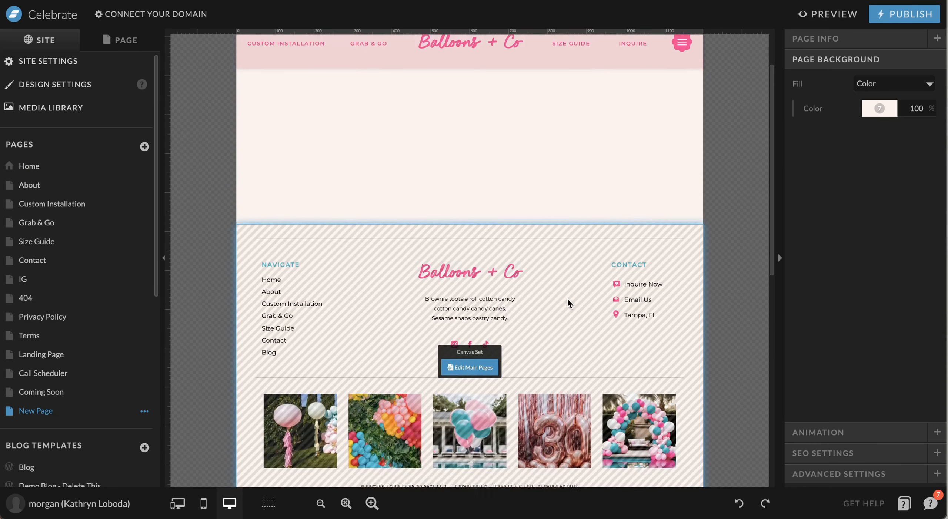
scroll(566, 297, down, 10)
scroll(566, 297, up, 12)
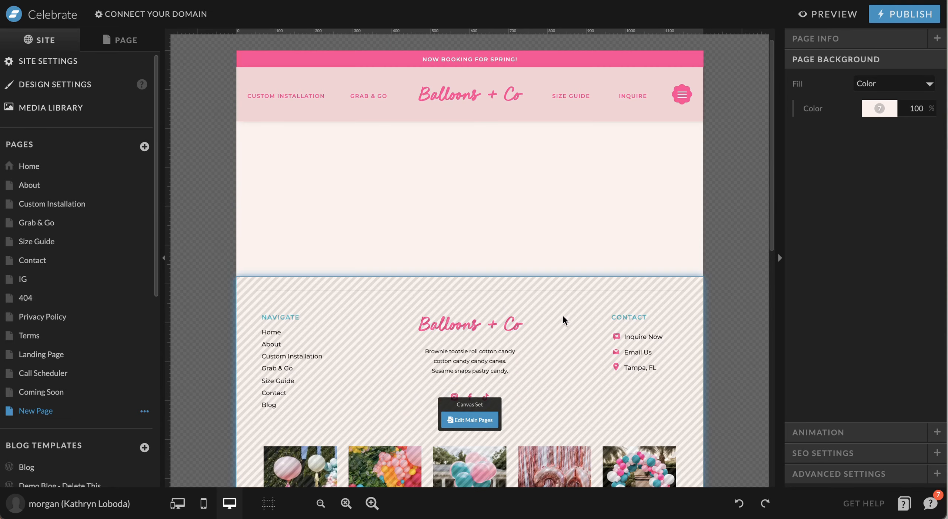
scroll(105, 354, down, 4)
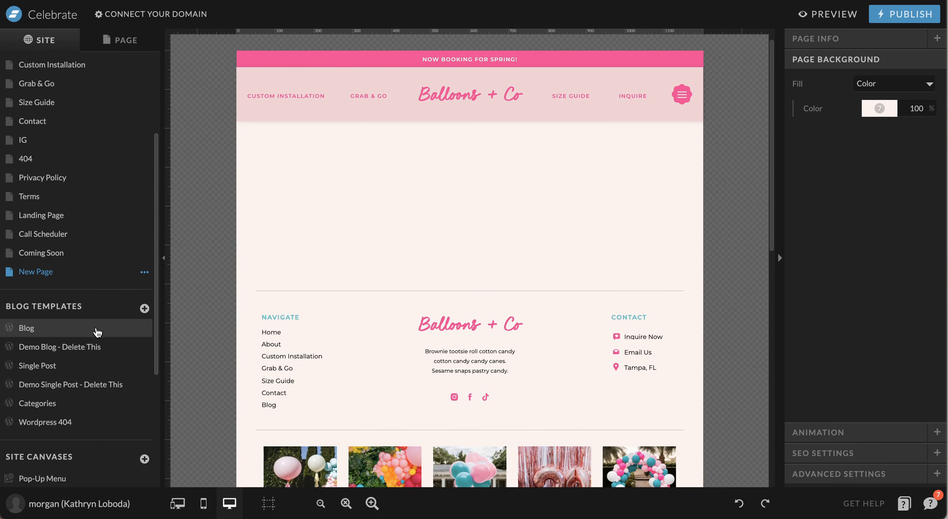
scroll(97, 332, down, 6)
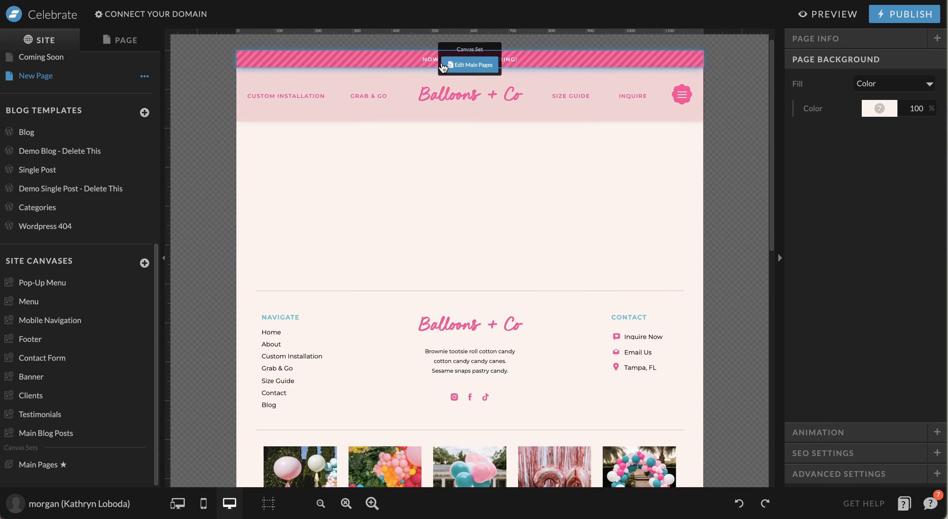
Save the Main Pages canvas set's page assignments, then re-include the IG page
scroll(559, 345, down, 10)
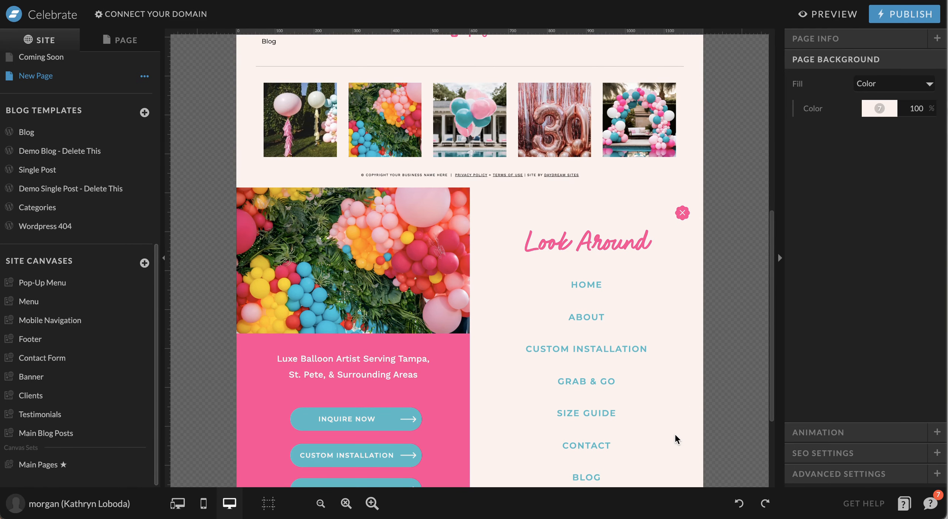
scroll(458, 299, up, 2)
click(44, 467)
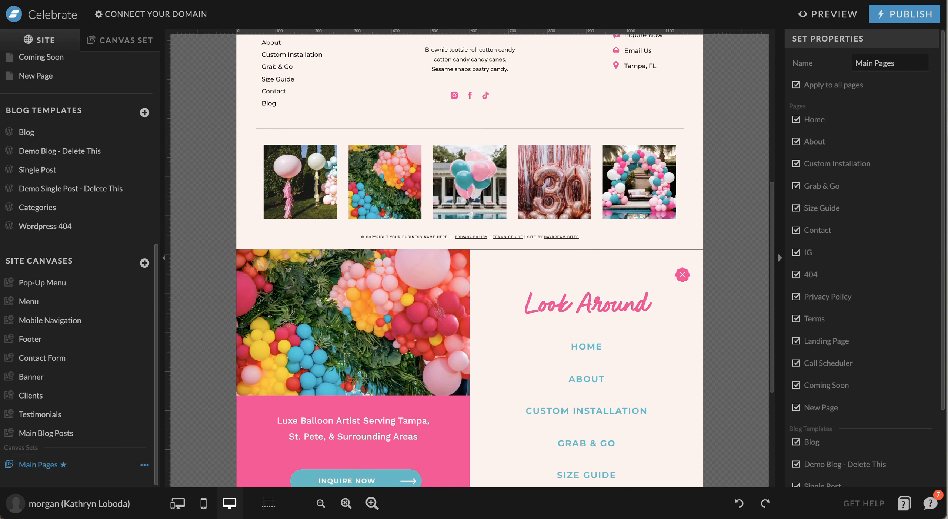
scroll(832, 140, down, 1)
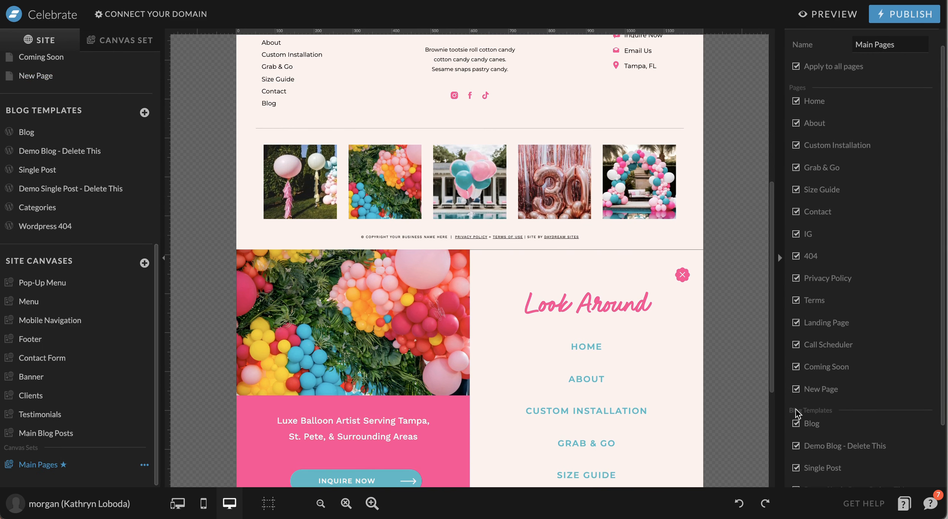
scroll(829, 337, down, 1)
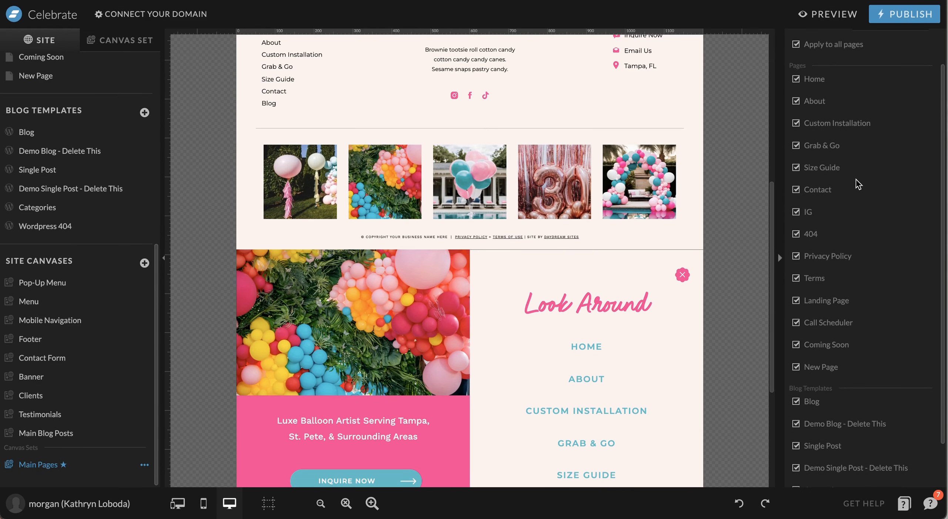
scroll(807, 194, down, 1)
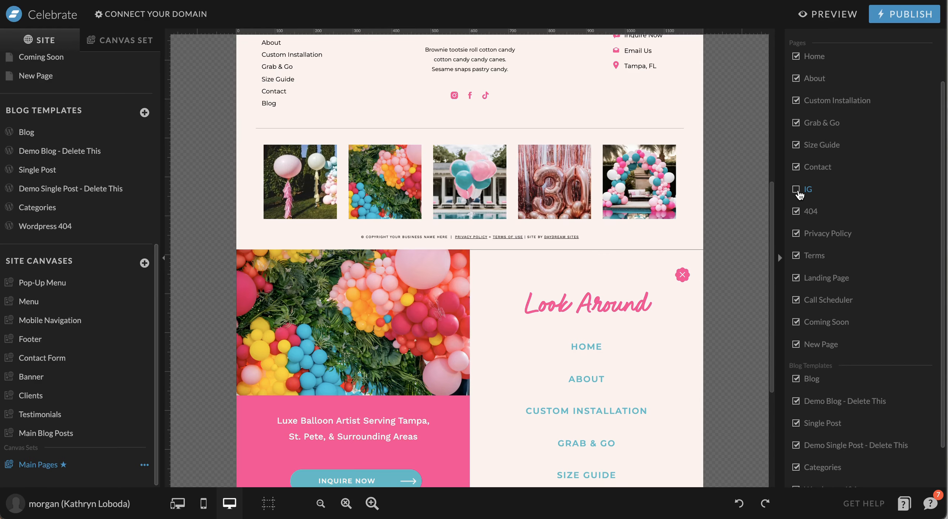
scroll(799, 194, up, 3)
scroll(886, 276, down, 3)
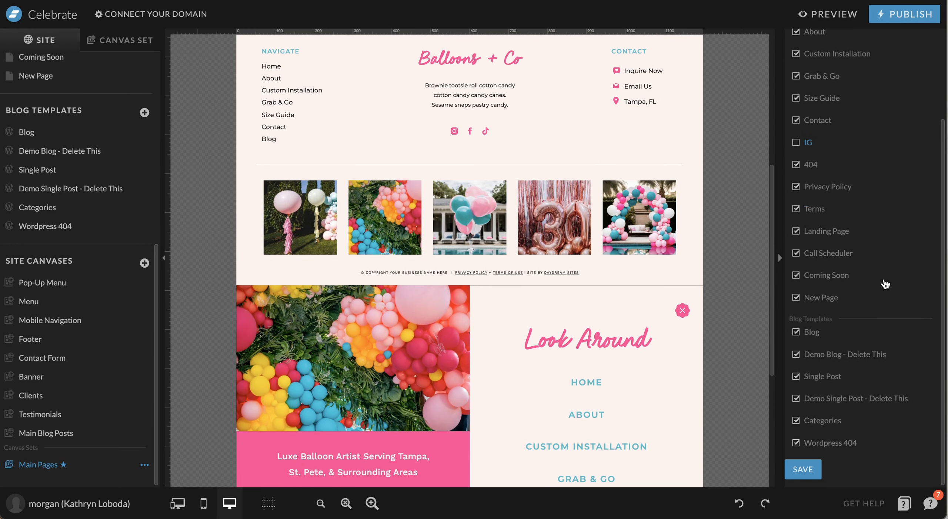
click(803, 469)
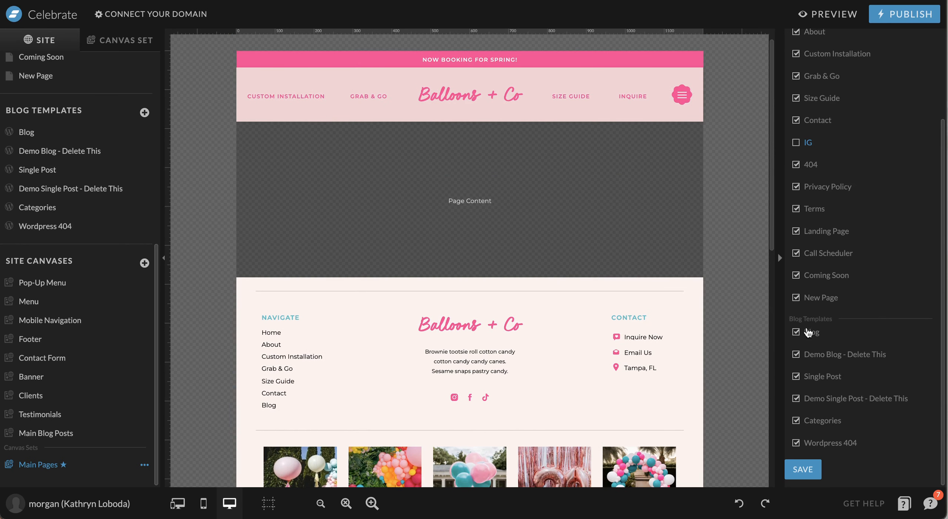
click(797, 144)
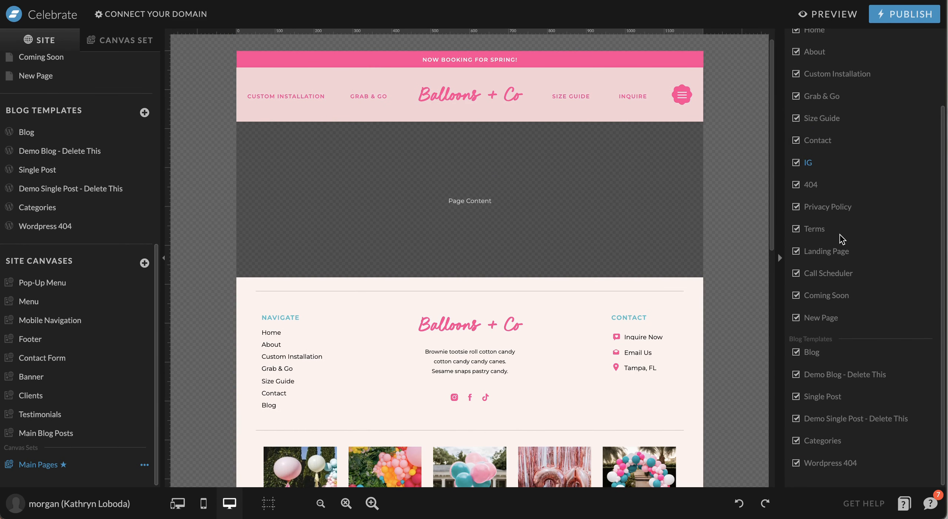
scroll(833, 223, up, 3)
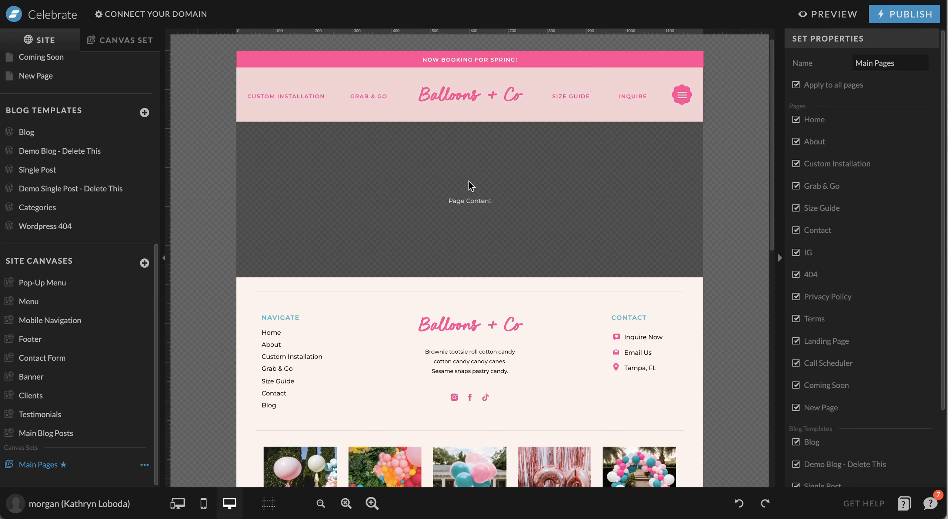
Open the New Page and show its canvases
click(122, 40)
click(41, 47)
click(485, 193)
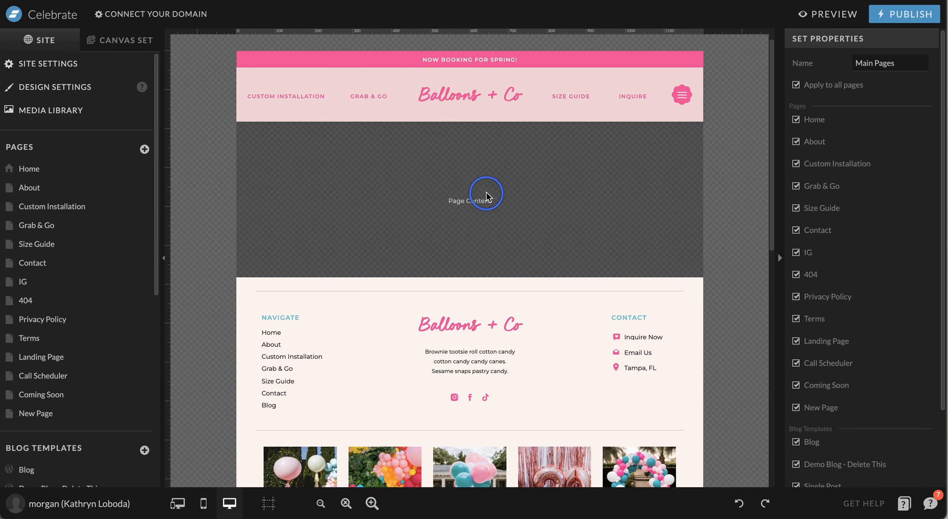
click(53, 414)
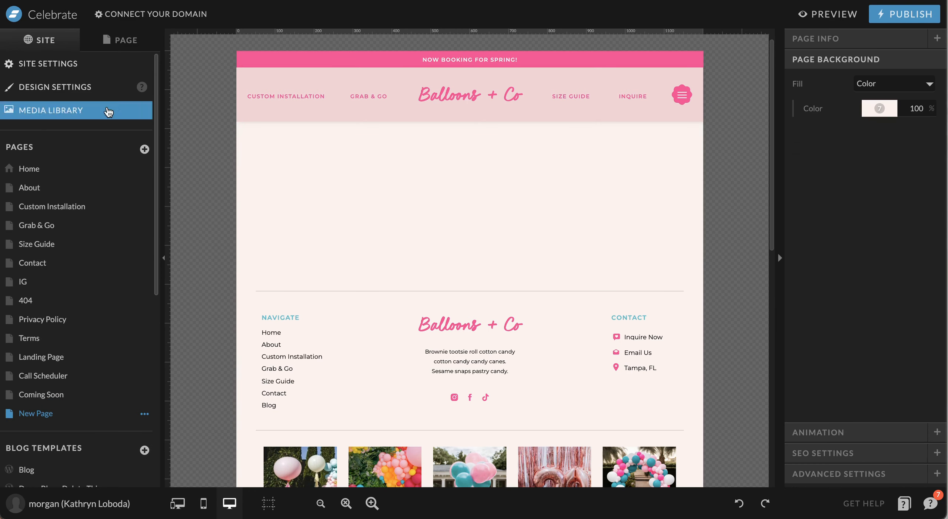
click(122, 41)
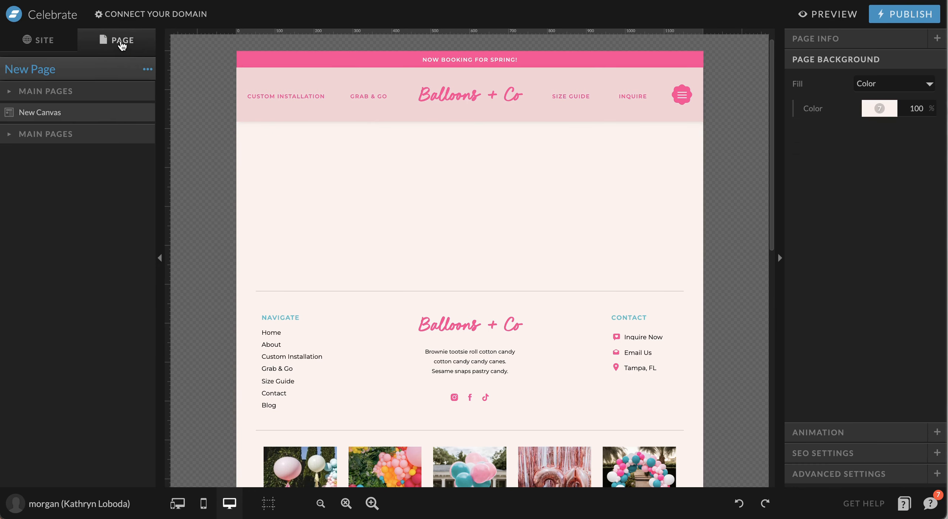
Add the Testimonials site canvas to the page from the library
click(148, 70)
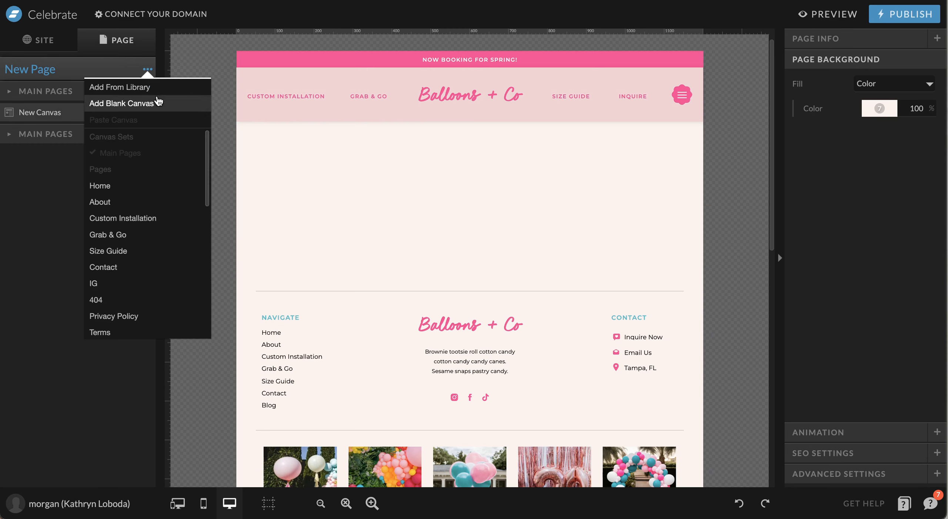
click(157, 88)
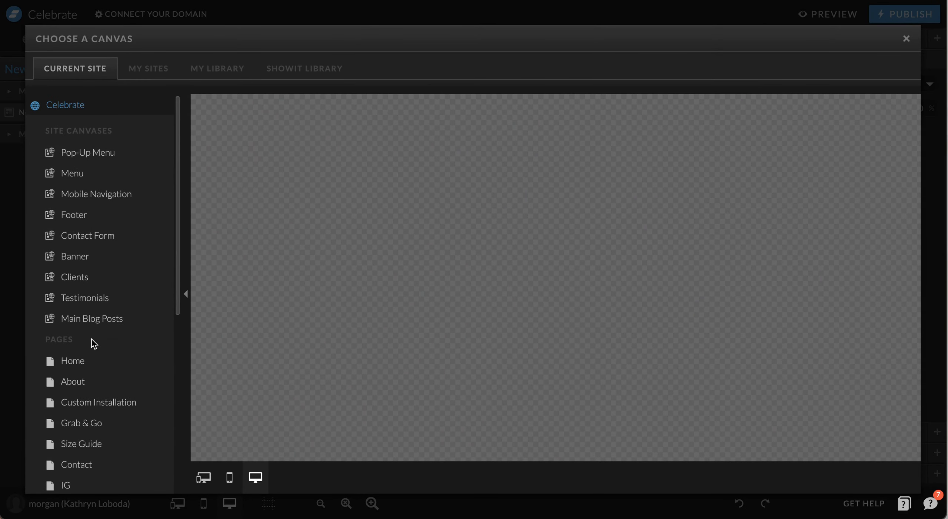
click(105, 300)
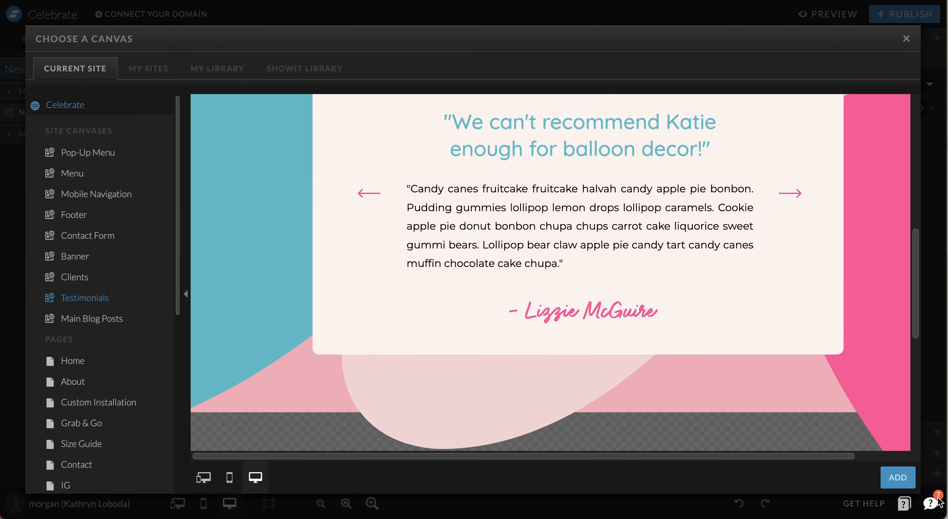
click(904, 480)
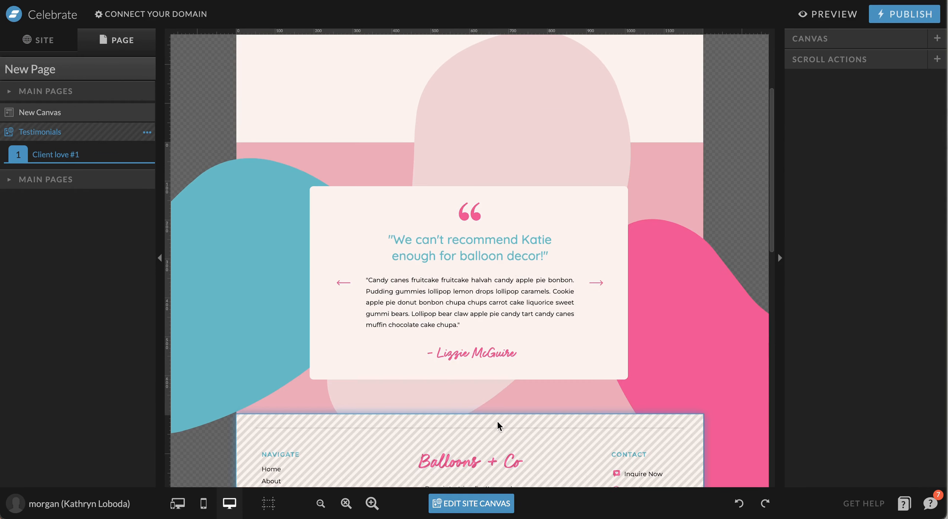
Add the About page's Hero canvas from the library and drag it above Testimonials
click(146, 70)
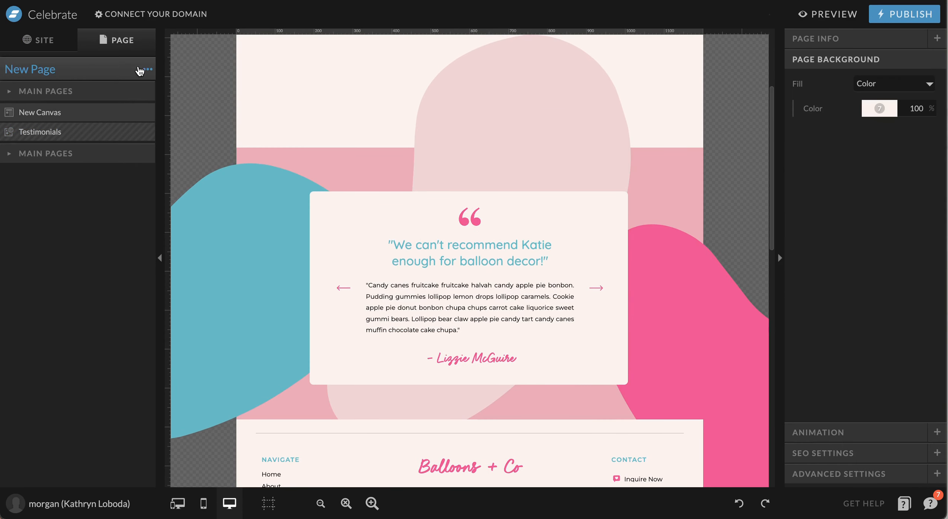
click(149, 70)
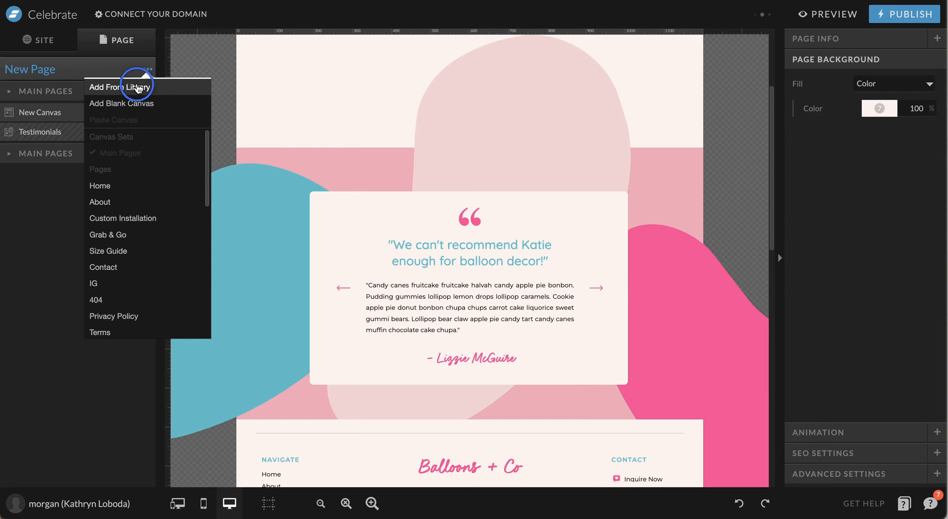
click(137, 87)
scroll(93, 241, down, 1)
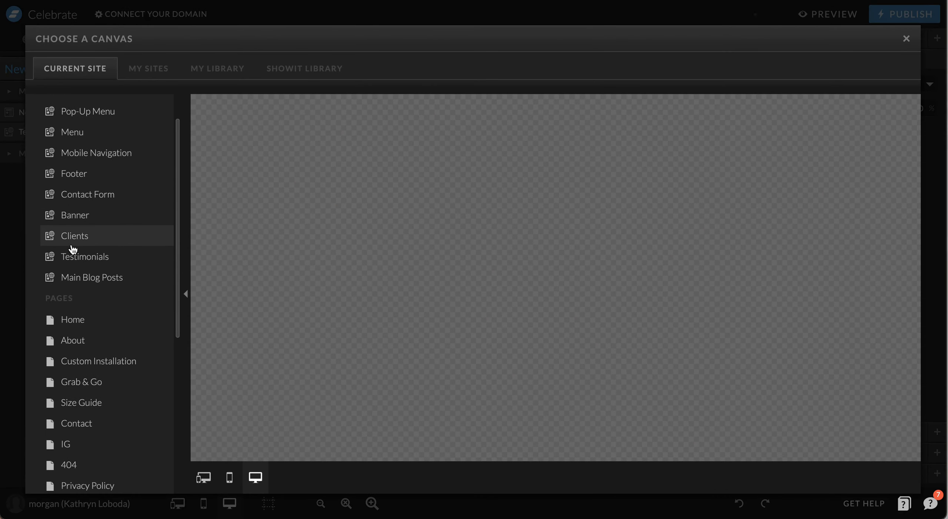
scroll(74, 249, down, 2)
click(77, 294)
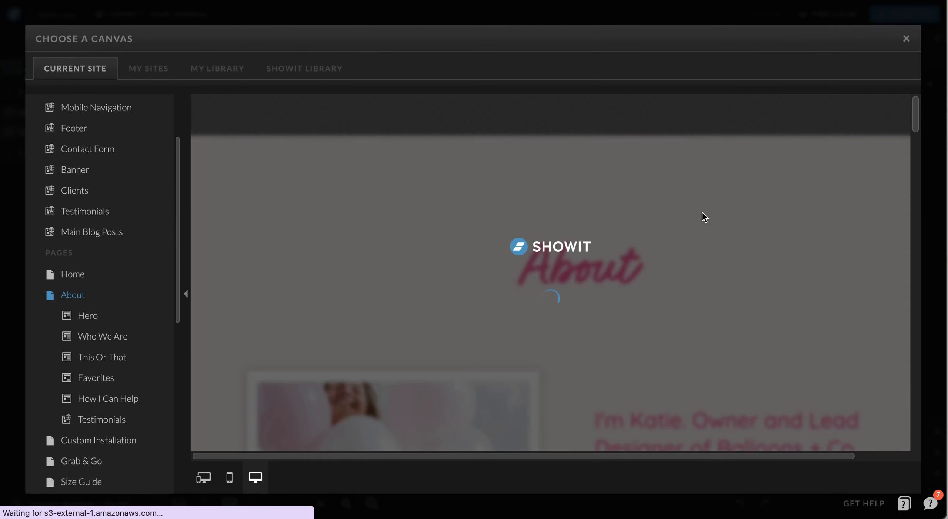
scroll(522, 192, down, 15)
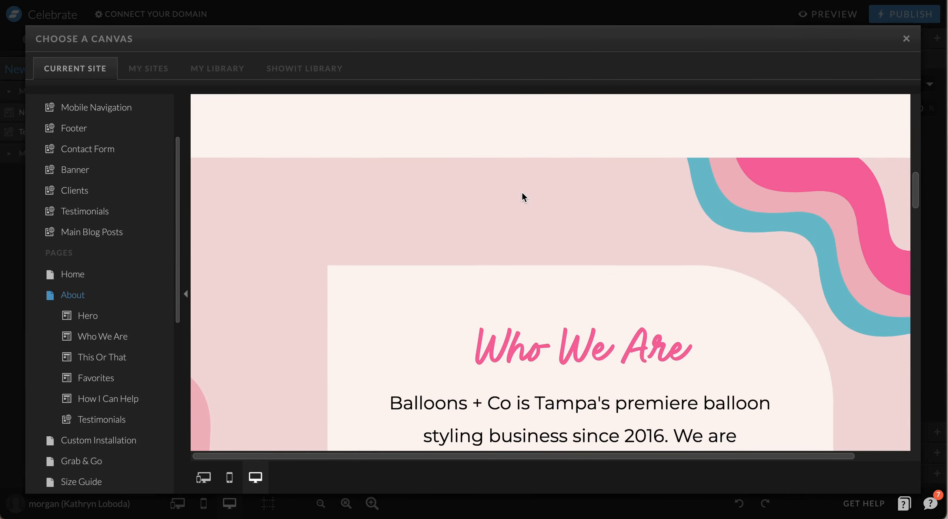
scroll(523, 192, up, 16)
scroll(625, 184, down, 3)
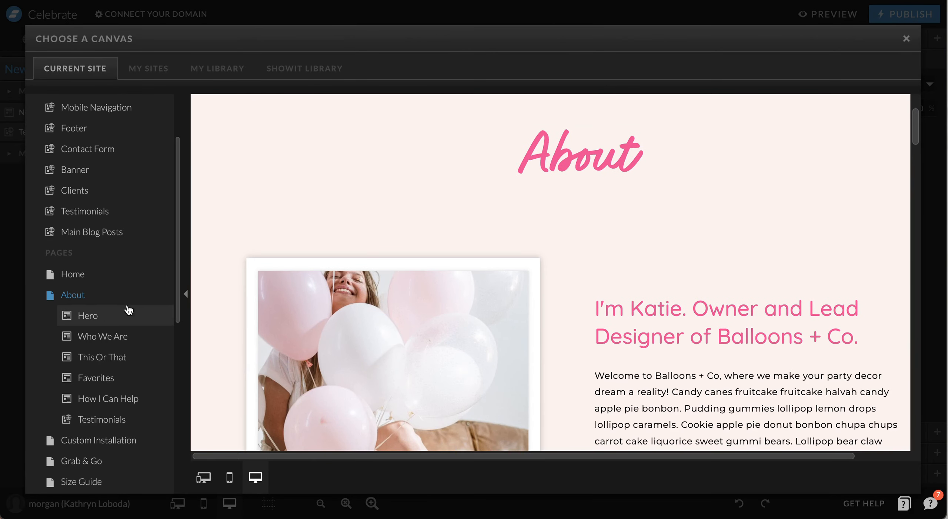
click(111, 316)
click(898, 477)
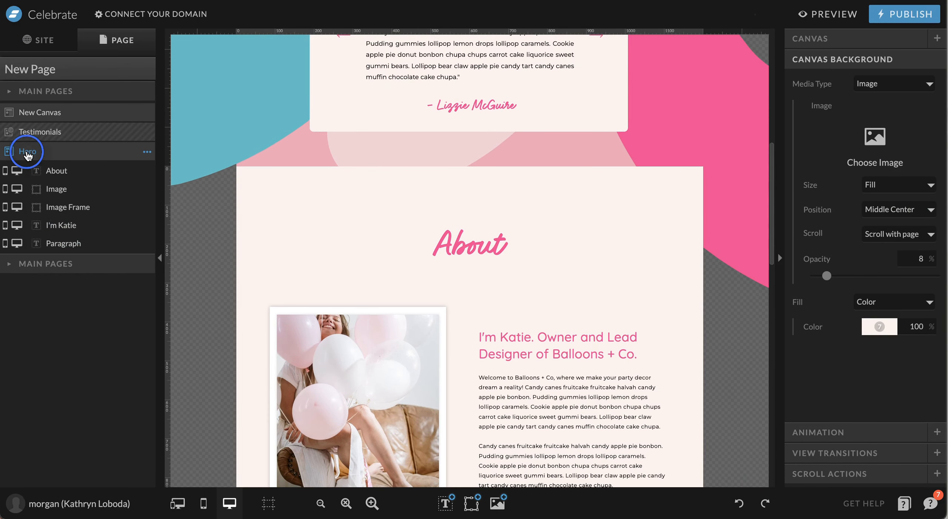
drag(27, 155, 27, 131)
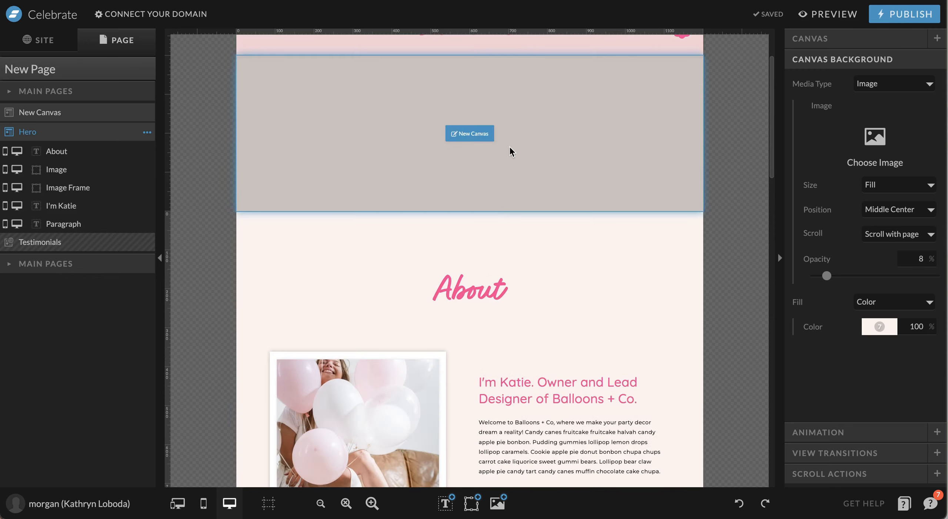
Select the empty New Canvas and preview the page in the mobile layout, then return to desktop
click(510, 146)
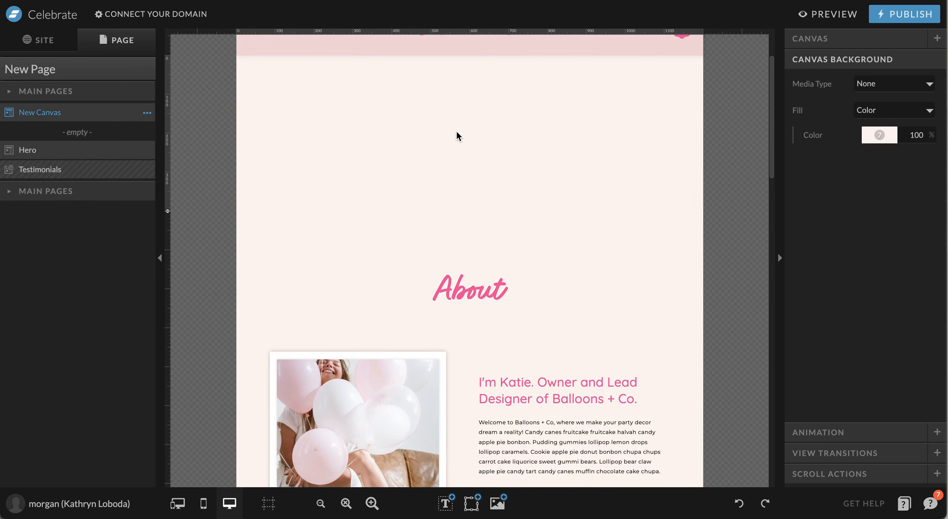
mouse_move(443, 505)
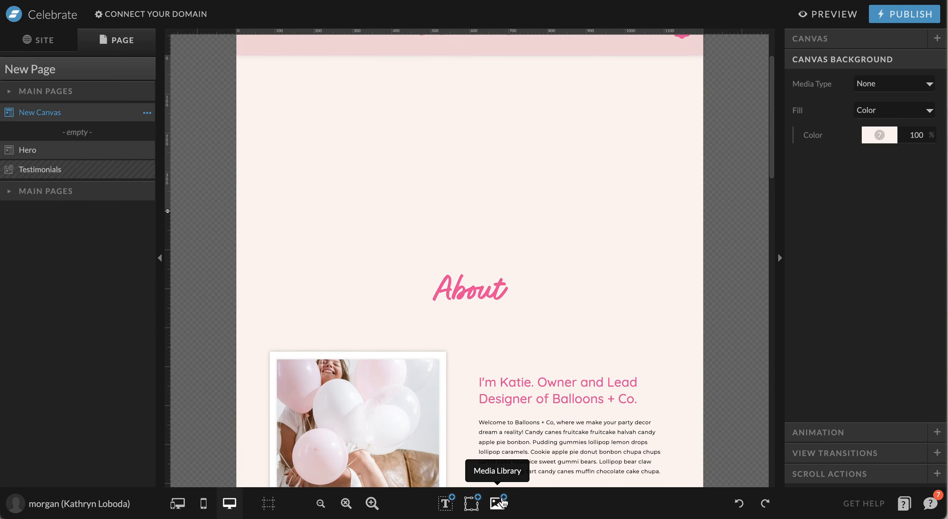
scroll(434, 166, up, 2)
click(390, 221)
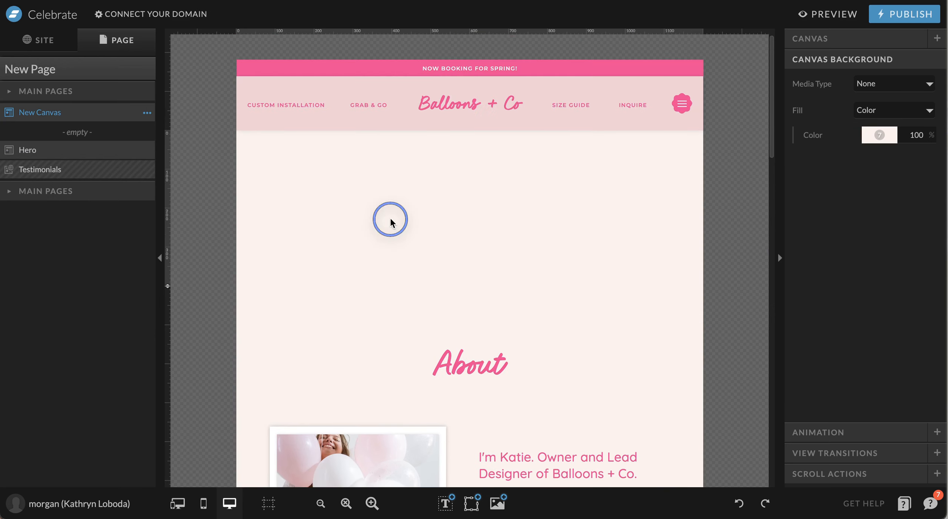
click(204, 505)
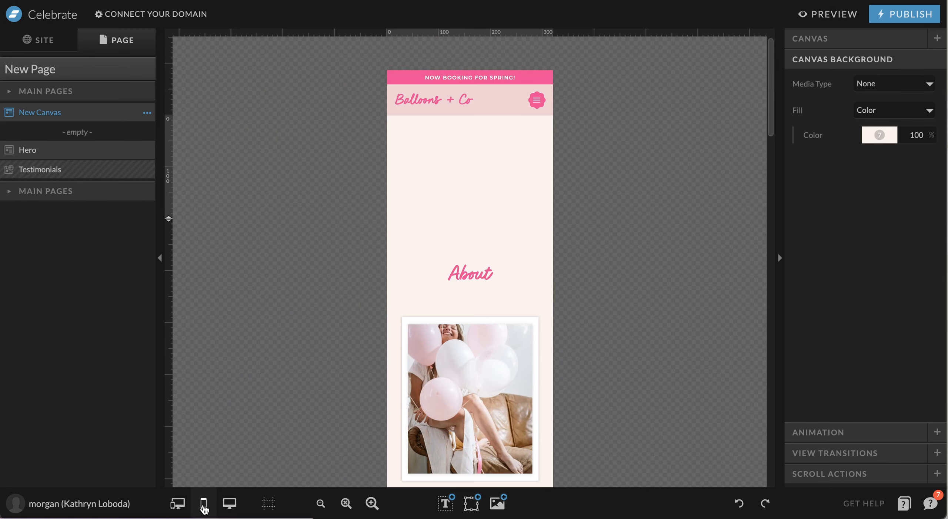
scroll(542, 268, down, 8)
scroll(543, 263, down, 10)
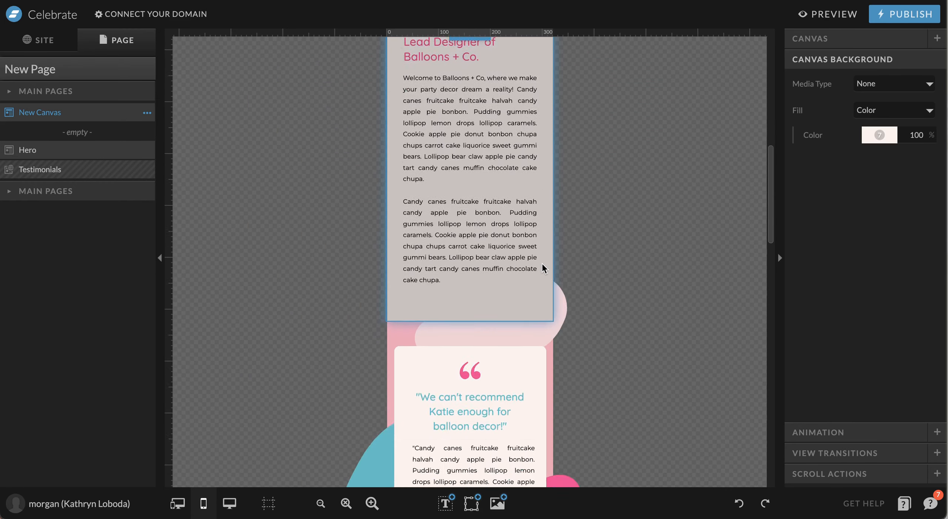
scroll(542, 263, up, 15)
scroll(543, 263, up, 4)
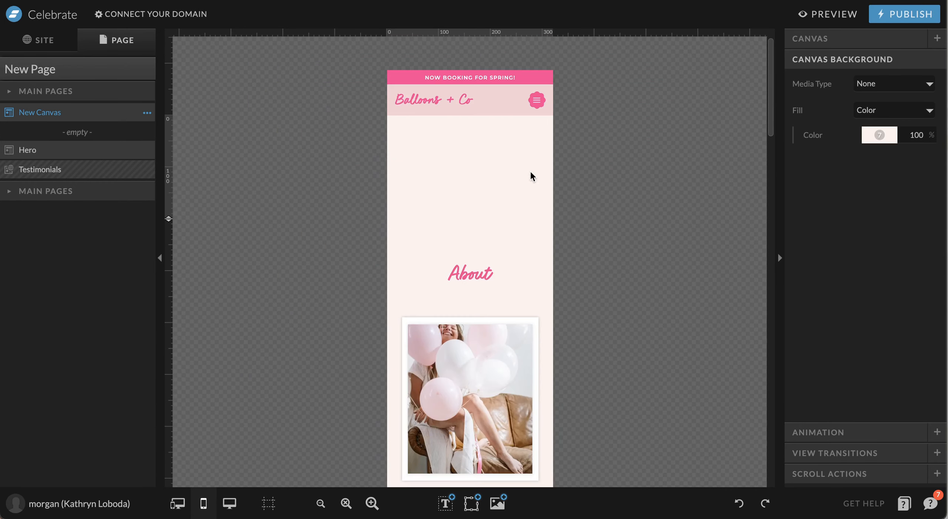
click(238, 514)
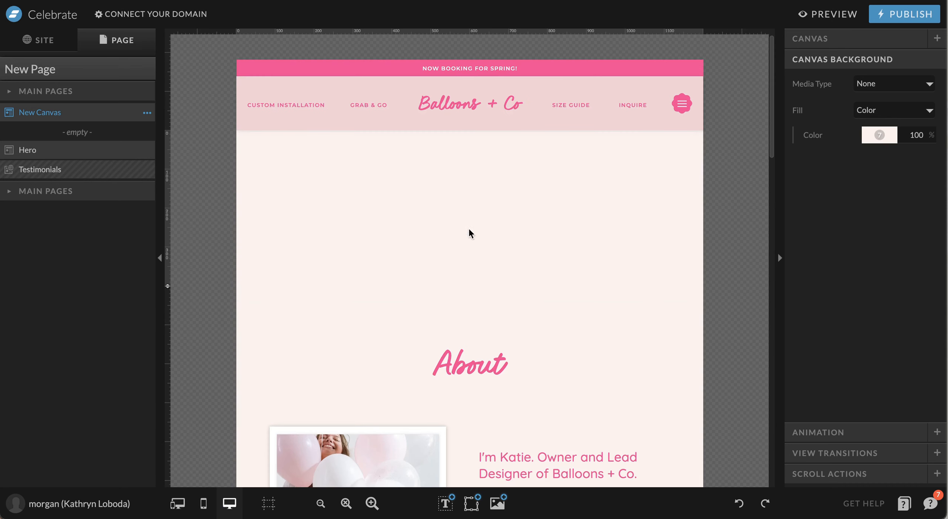
Add a Title and a Paragraph text element on the left of the canvas
click(446, 503)
click(445, 427)
drag(483, 216, 333, 181)
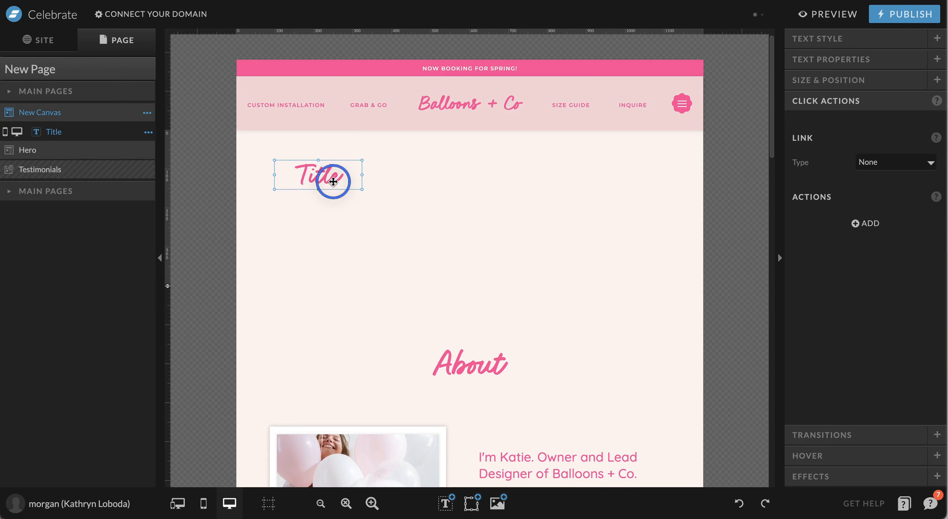
click(446, 503)
click(440, 473)
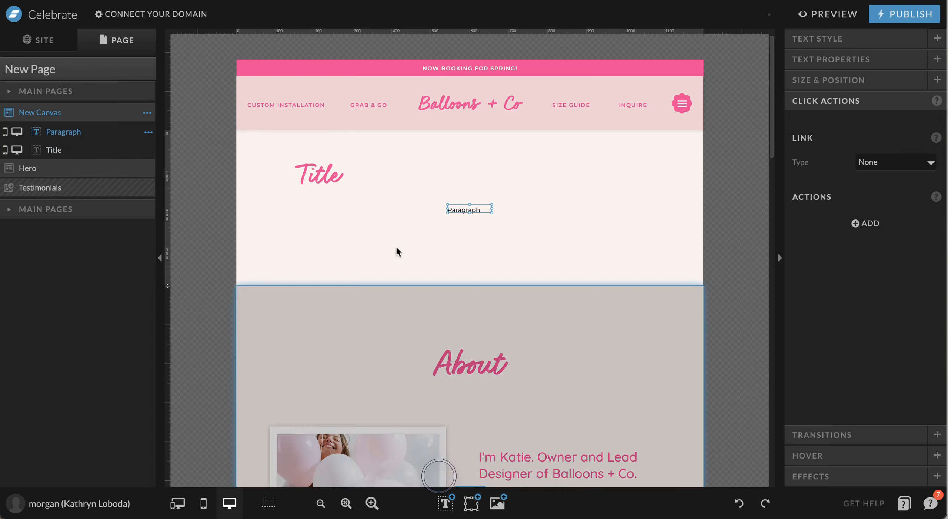
drag(454, 203, 311, 198)
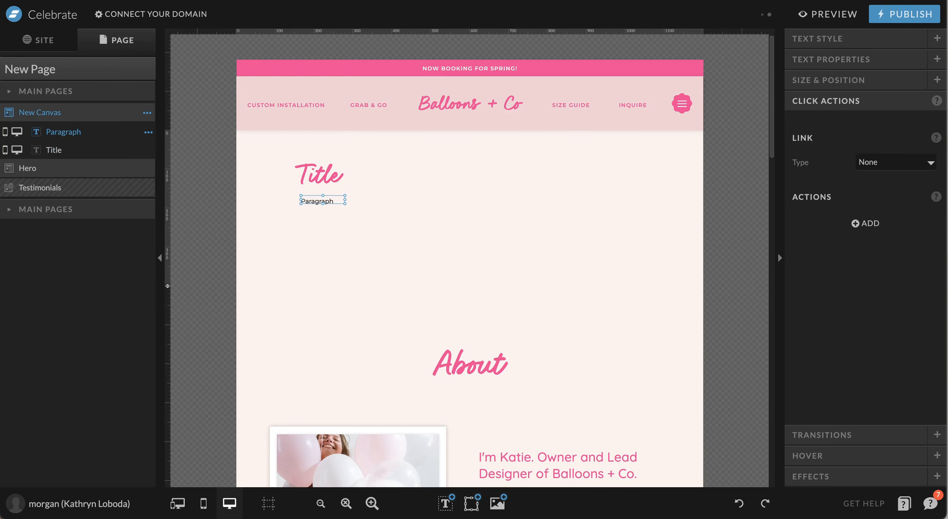
Insert the boho balloon-arch photo, place it on the right and enlarge it
click(498, 503)
click(511, 293)
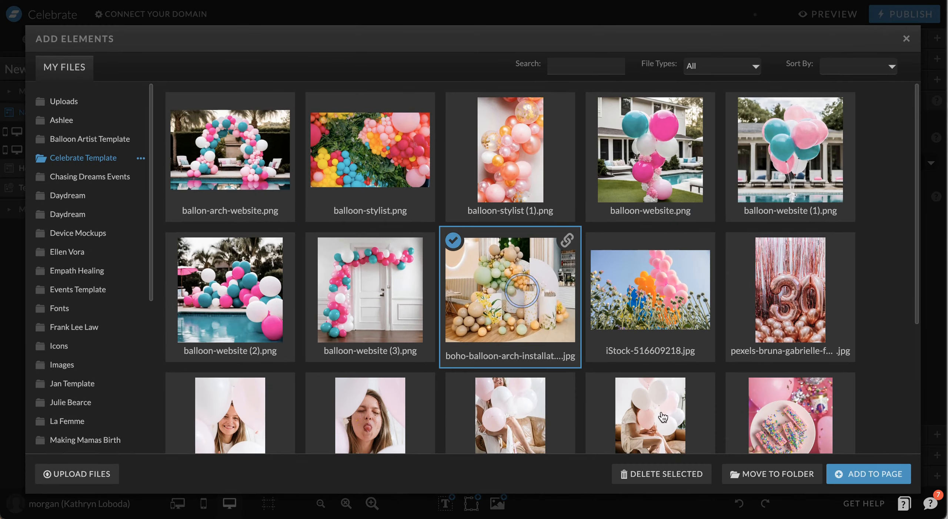
click(878, 474)
drag(483, 205, 620, 222)
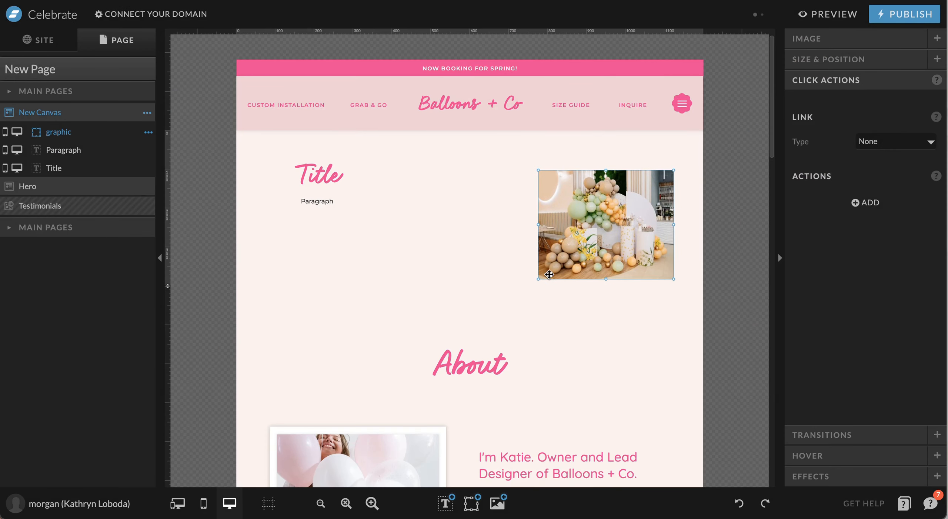
drag(539, 280, 434, 307)
drag(539, 277, 503, 281)
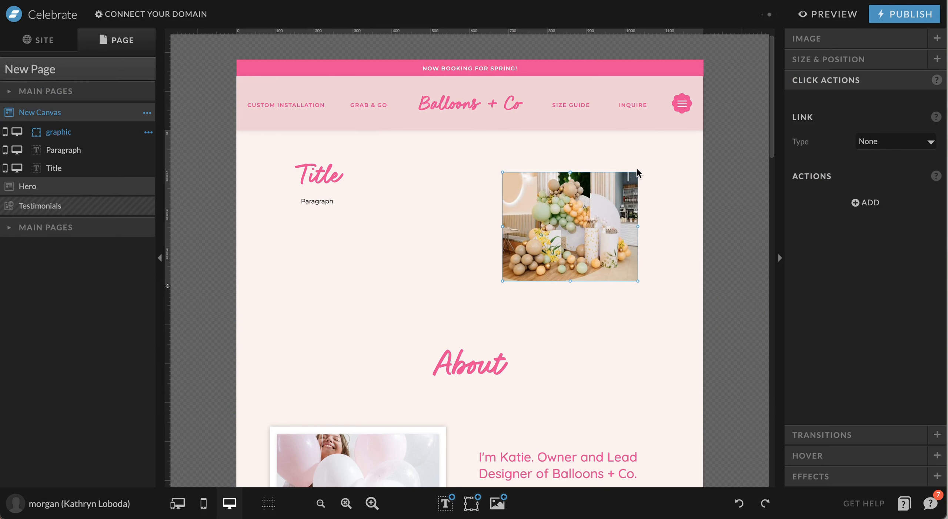
drag(638, 172, 674, 159)
Position the Title and Paragraph beside the photo and centre the group on the canvas
click(369, 211)
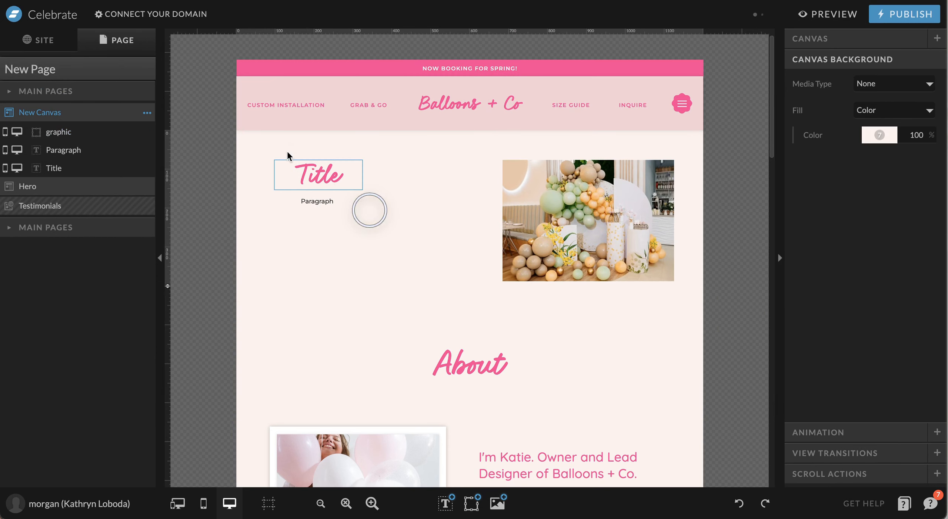
drag(275, 148, 426, 208)
click(329, 209)
drag(322, 182, 548, 268)
click(652, 243)
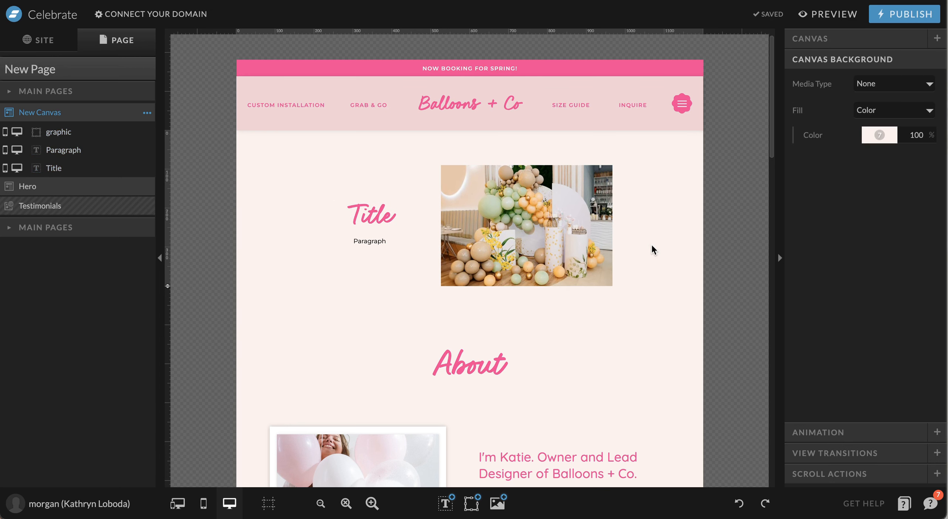
click(205, 506)
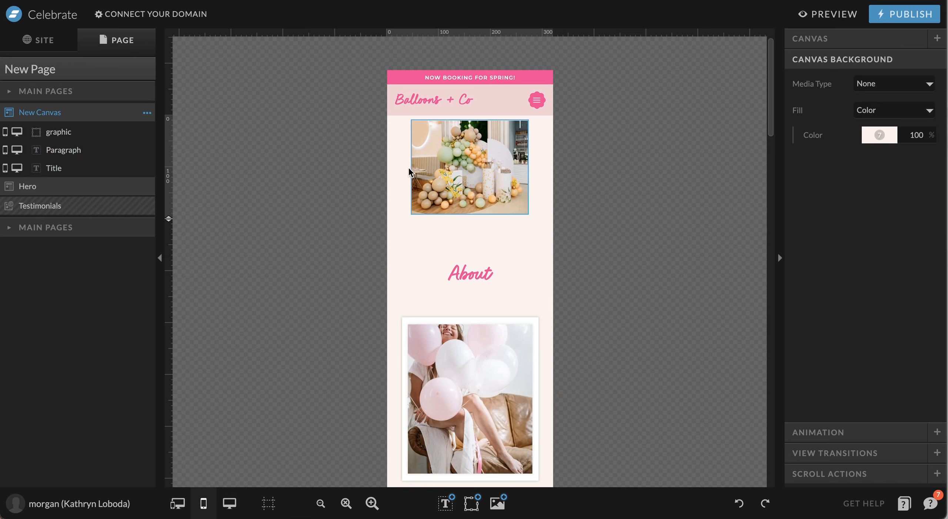
On mobile, stack the Title, then the balloon photo, then the Paragraph
click(484, 189)
drag(484, 189, 313, 185)
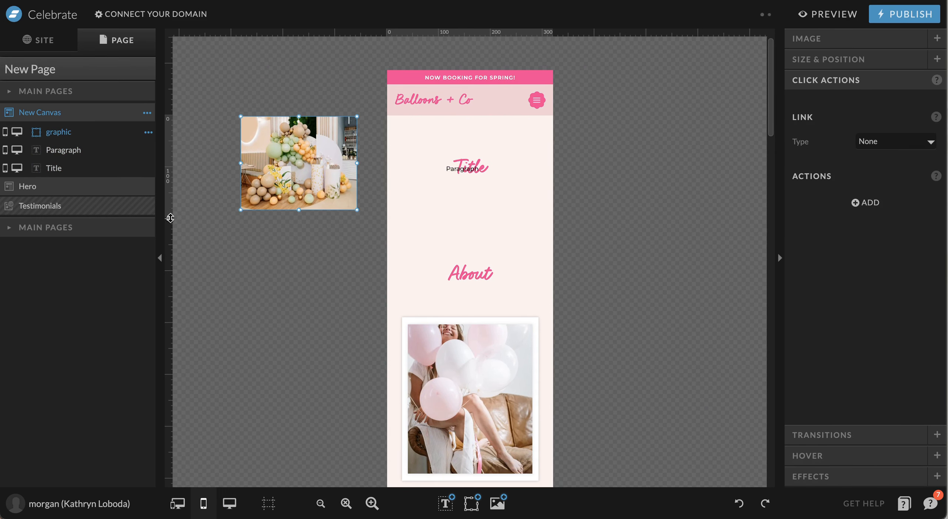
drag(170, 218, 170, 280)
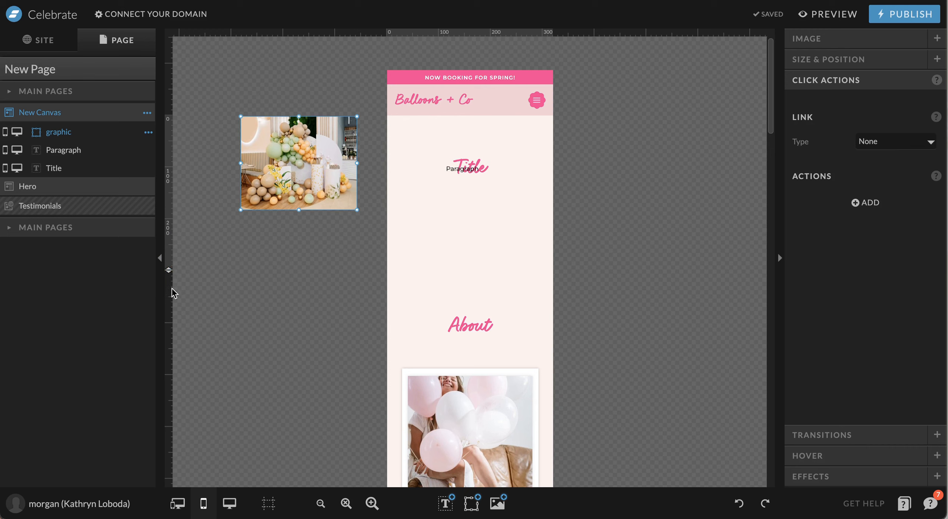
drag(343, 171, 651, 220)
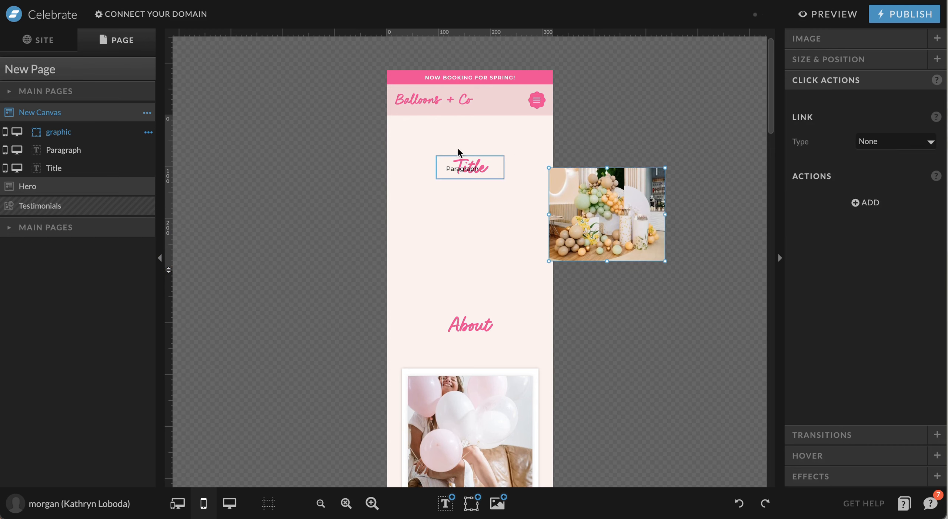
drag(469, 167, 455, 275)
drag(621, 232, 484, 217)
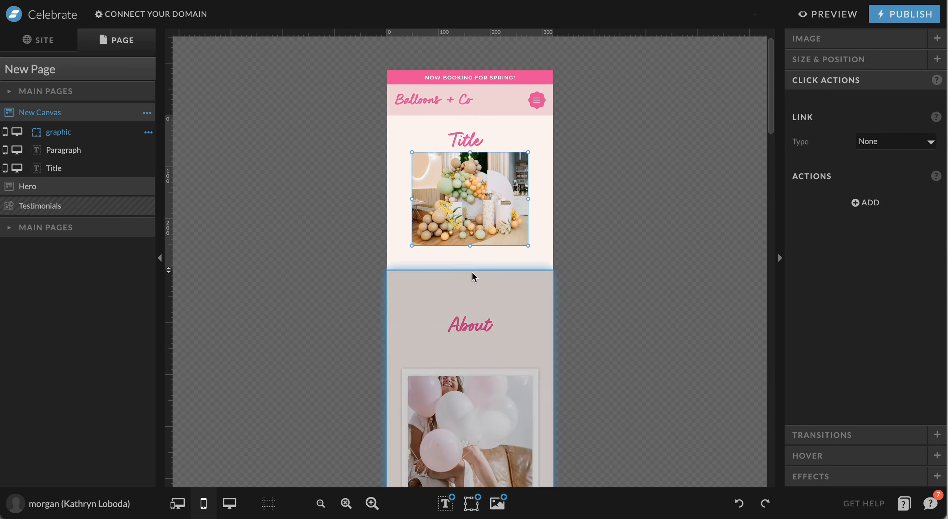
drag(466, 273, 480, 259)
Give the New Canvas a pink background and shorten its mobile height
click(435, 290)
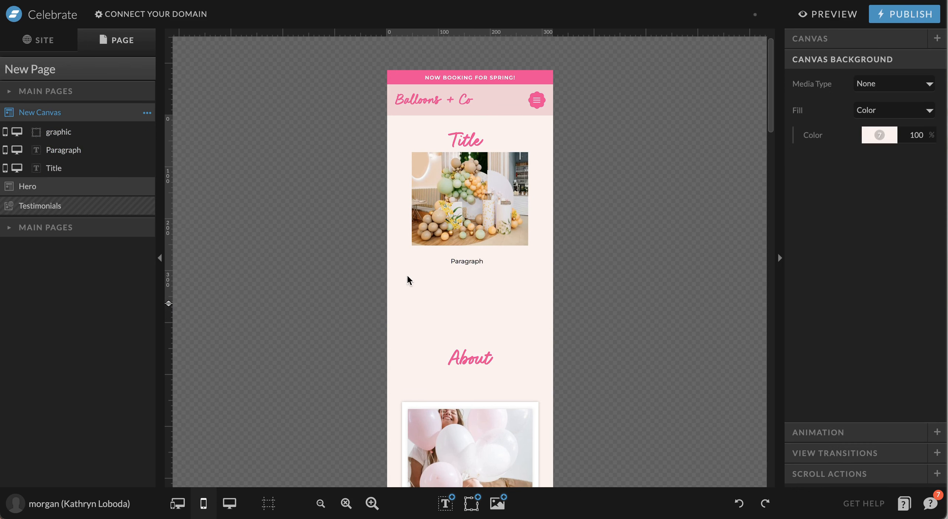
click(880, 139)
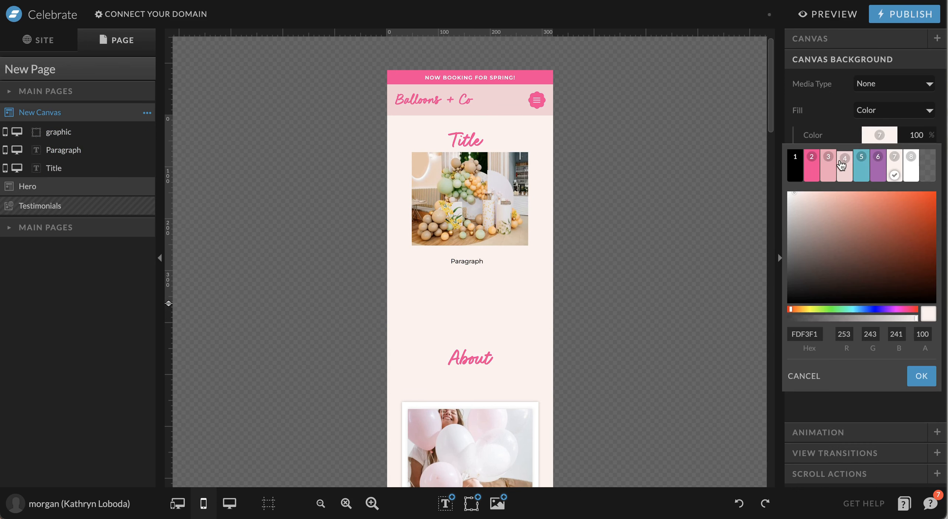
click(830, 167)
drag(174, 298, 174, 283)
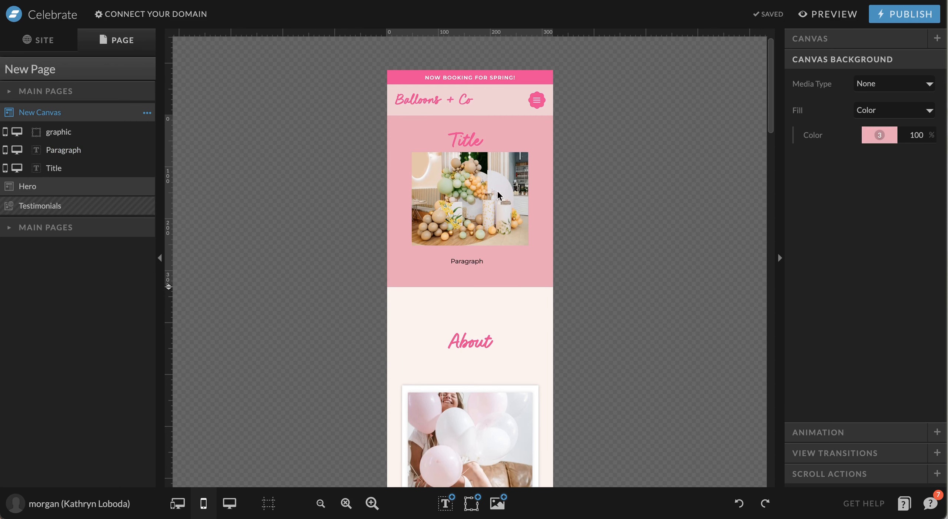
click(230, 503)
click(517, 256)
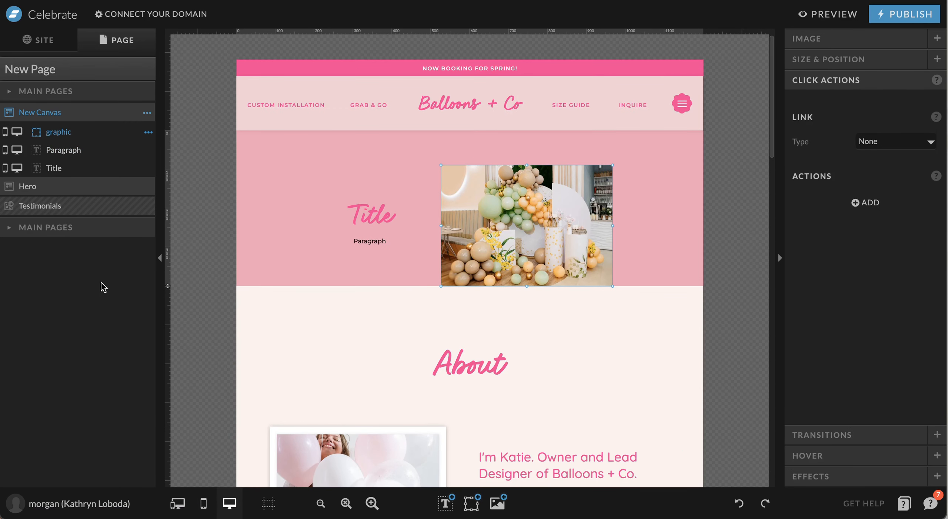
Make the pink canvas taller on desktop and apply a Stacked mobile layout to it
drag(169, 287, 173, 303)
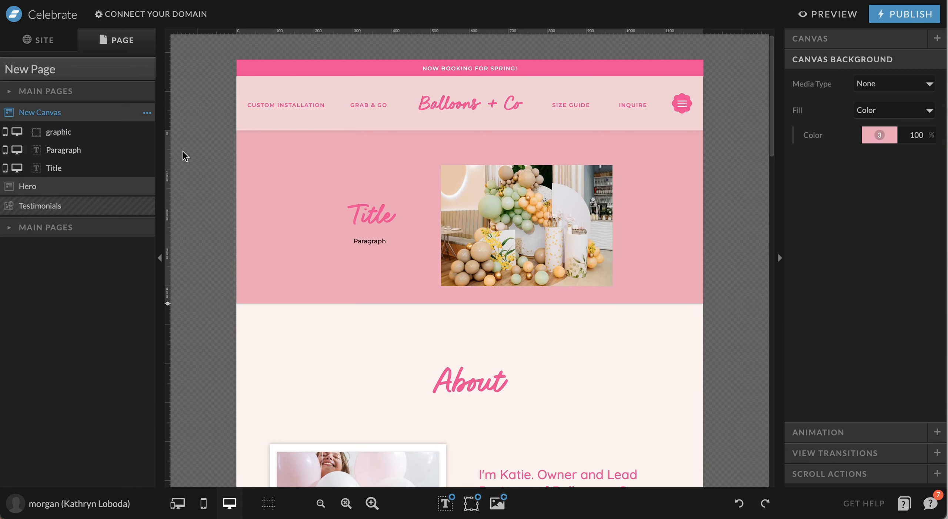
click(147, 113)
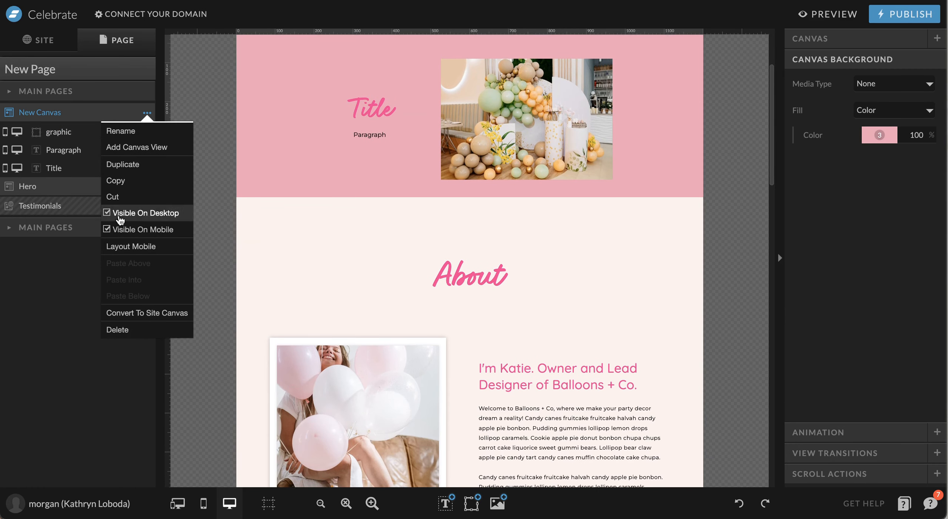
click(126, 246)
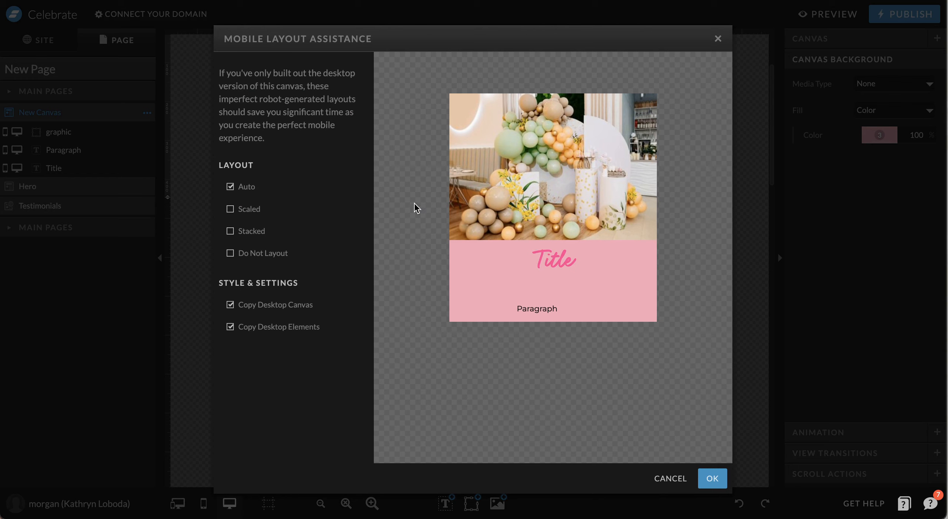
click(240, 209)
click(242, 231)
click(713, 478)
On mobile, shrink the balloon photo and centre it in the pink canvas
click(206, 501)
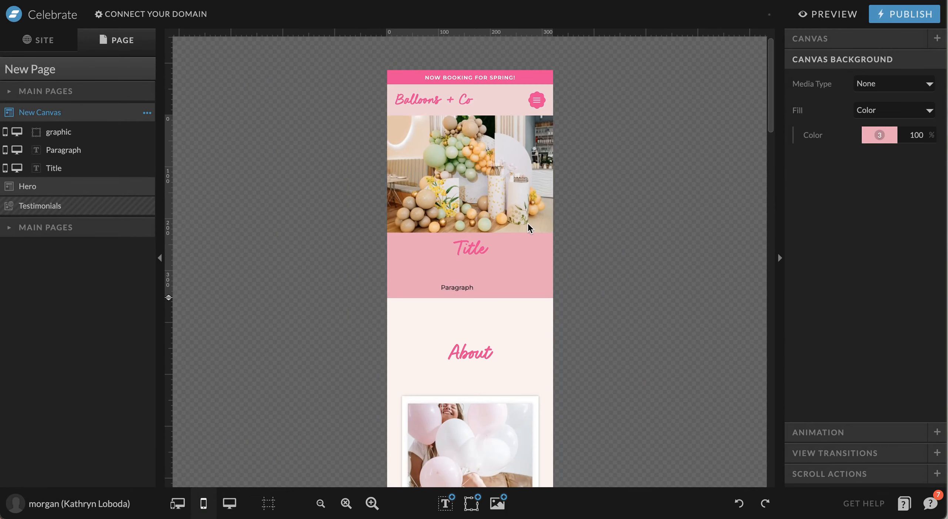
click(393, 119)
drag(393, 120, 412, 131)
drag(485, 176, 473, 175)
click(628, 214)
Place the Title and Paragraph side by side beneath the photo on mobile
drag(461, 260, 406, 257)
drag(459, 291, 459, 254)
click(673, 245)
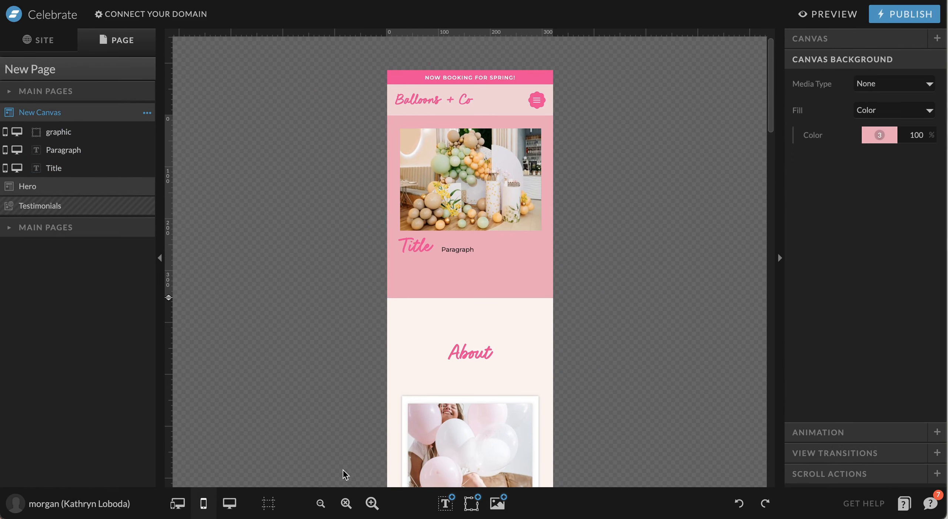
click(229, 504)
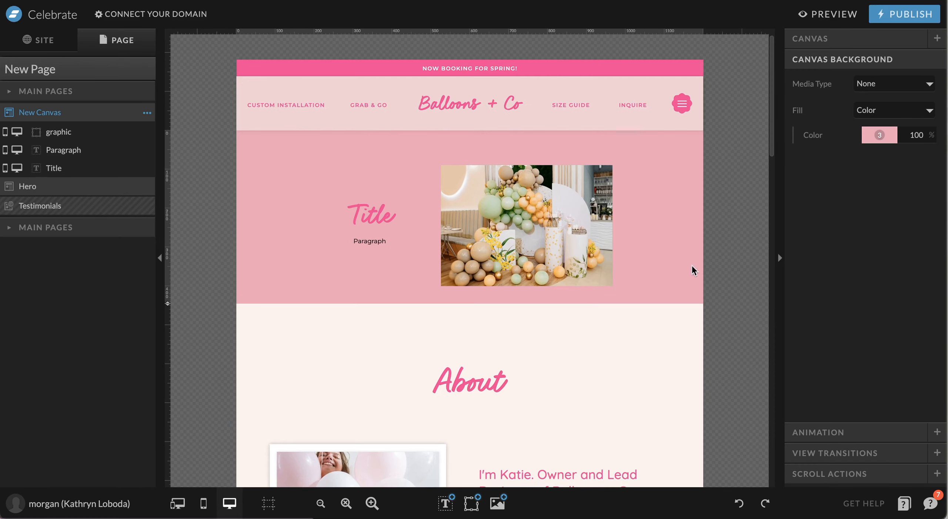
Delete the pink New Canvas, then begin deleting the page New Page
click(146, 114)
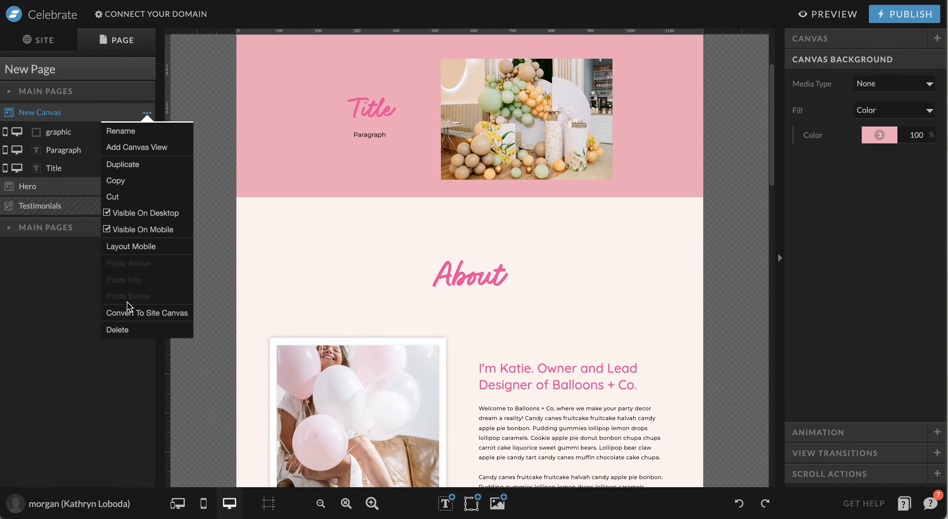
click(119, 330)
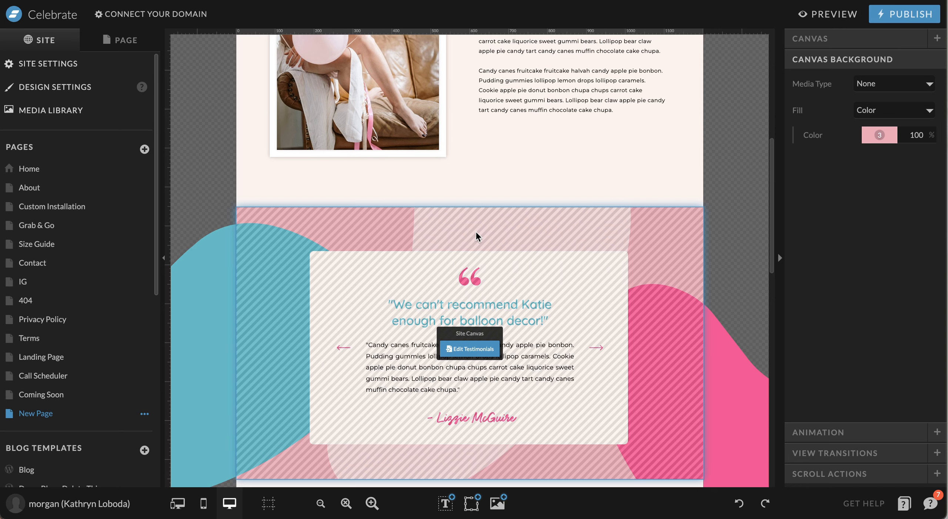
click(144, 414)
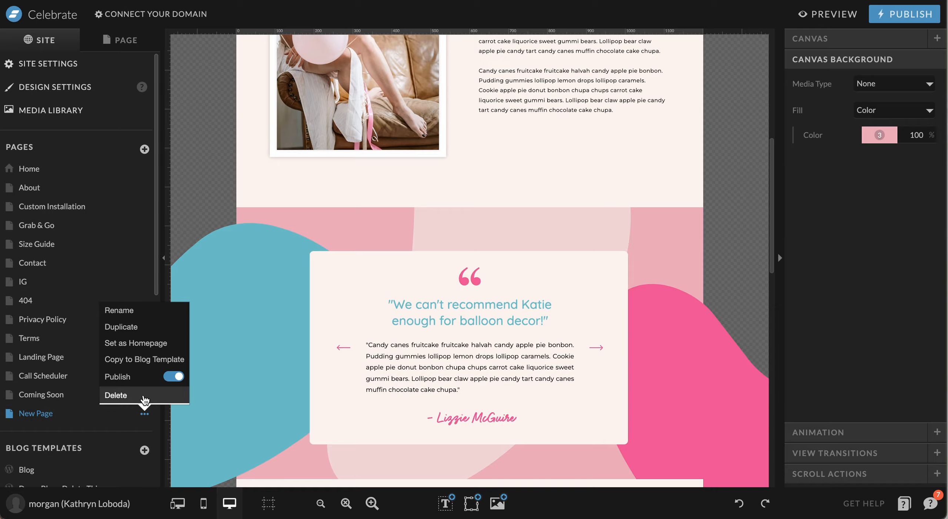